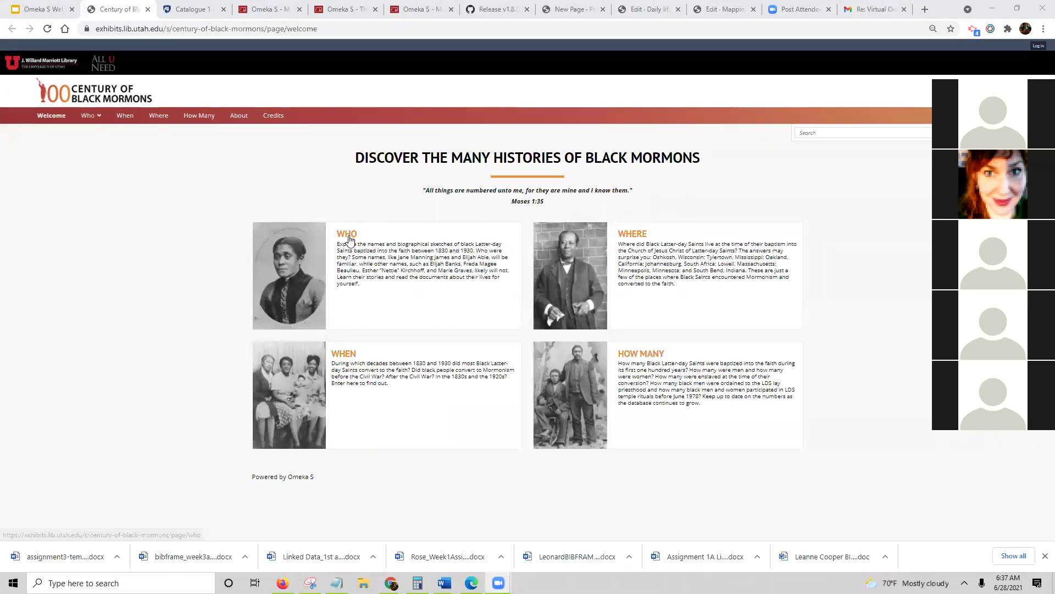
Open the A-G biographical sketches from the Who section of the Century of Black Mormons exhibit
{"action": "mouse_move", "coordinate": [98, 121]}
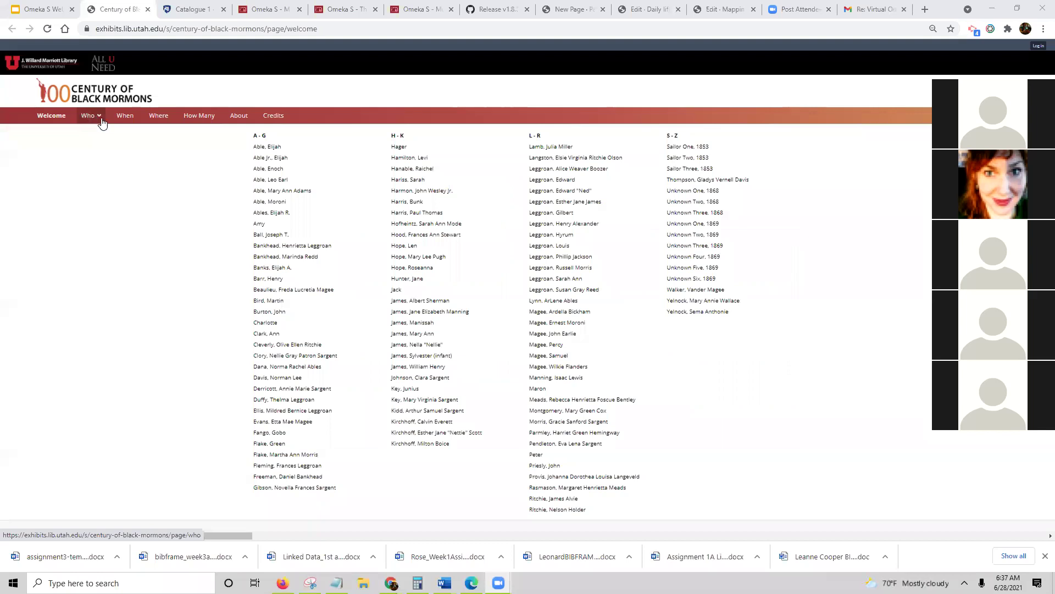
{"action": "left_click", "coordinate": [345, 235]}
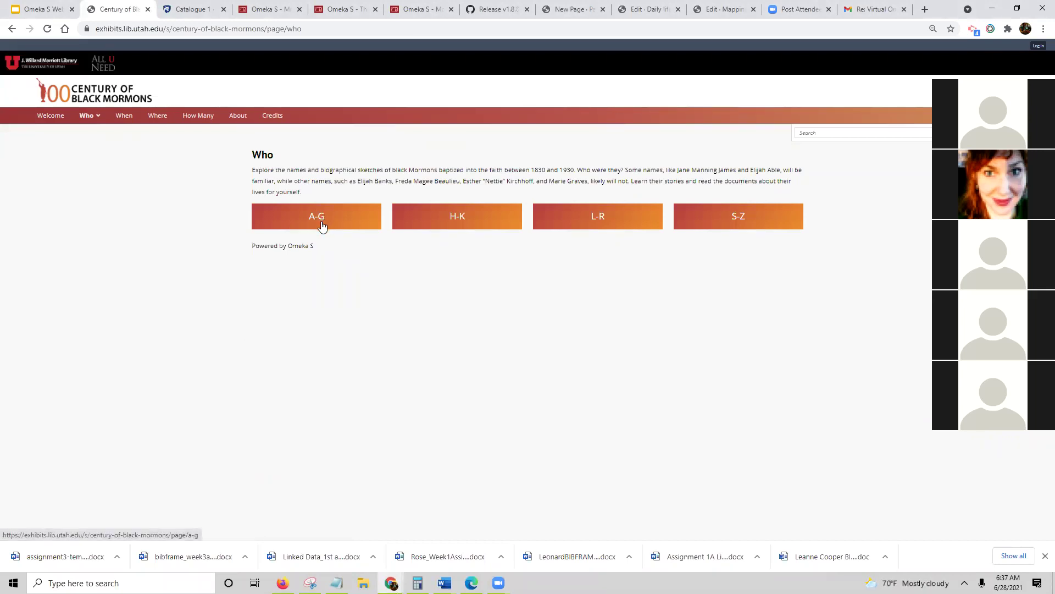
{"action": "left_click", "coordinate": [323, 222]}
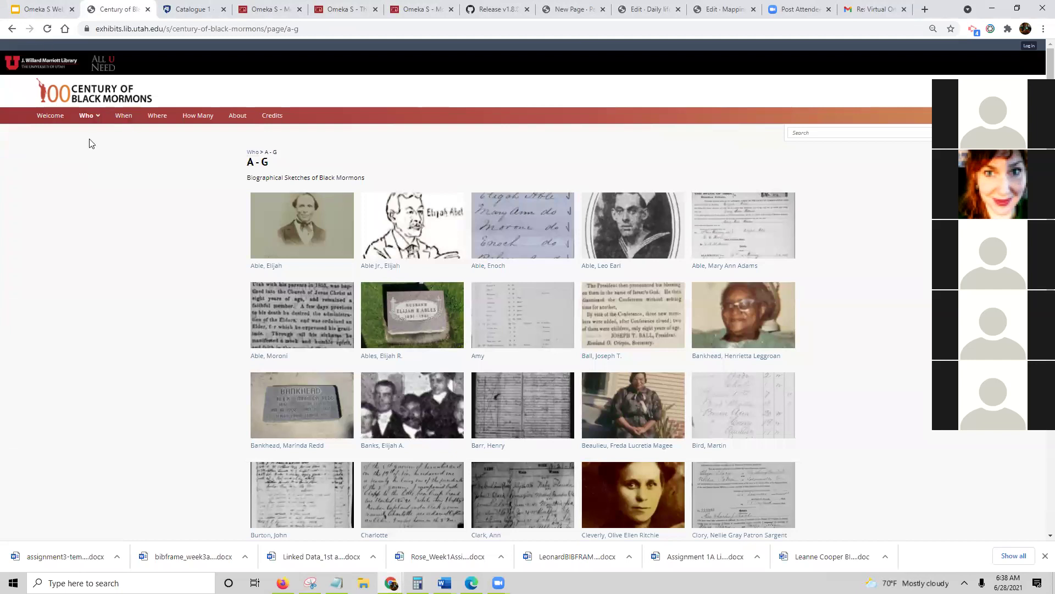
Return to the slides, advance to the wardepartmentpapers.org example and open its linked site
{"action": "left_click", "coordinate": [49, 9]}
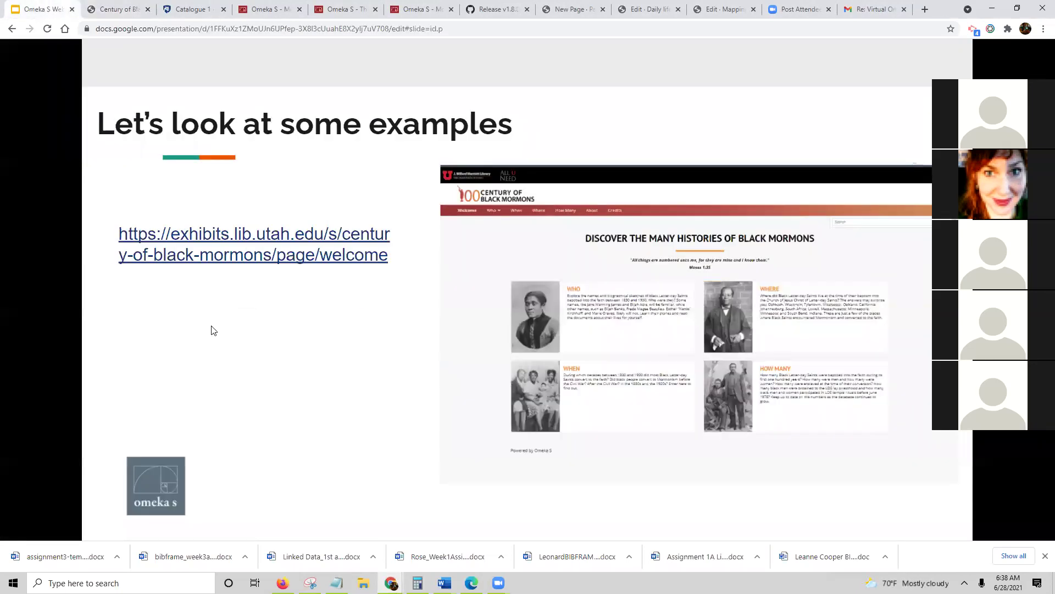
{"action": "left_click", "coordinate": [454, 408]}
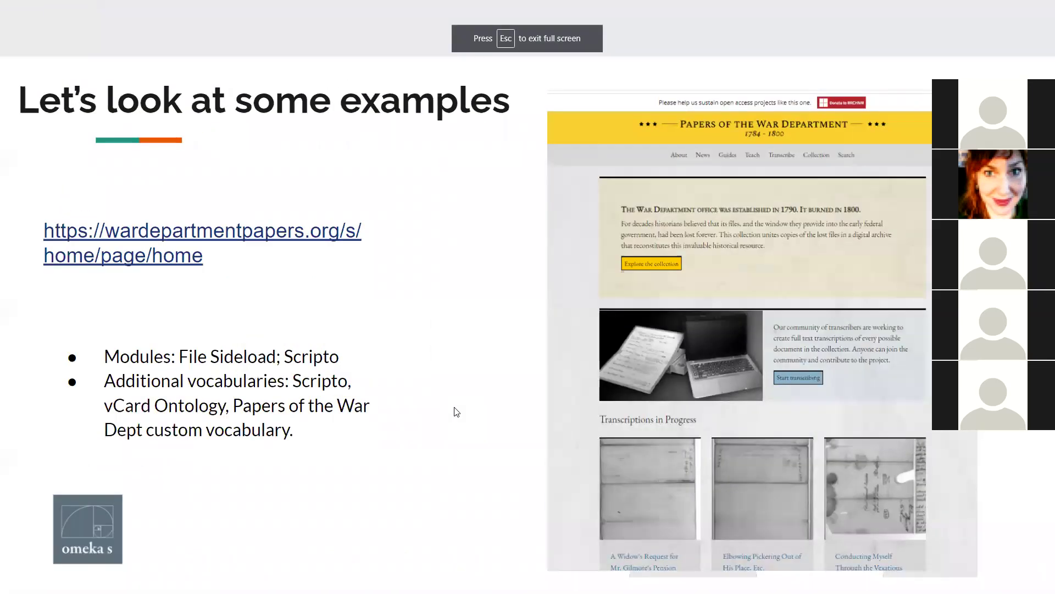
{"action": "left_click", "coordinate": [271, 235]}
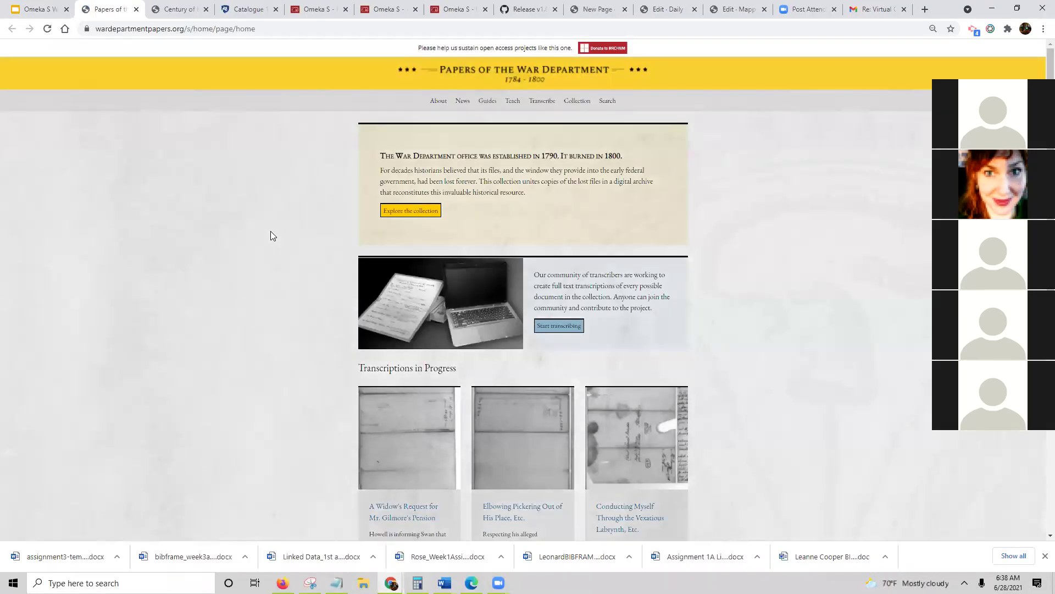
Enlarge the Papers of the War Department home page and examine its navigation, introduction and transcription sections
{"action": "scroll", "coordinate": [271, 232], "scroll_direction": "down", "scroll_amount": 1}
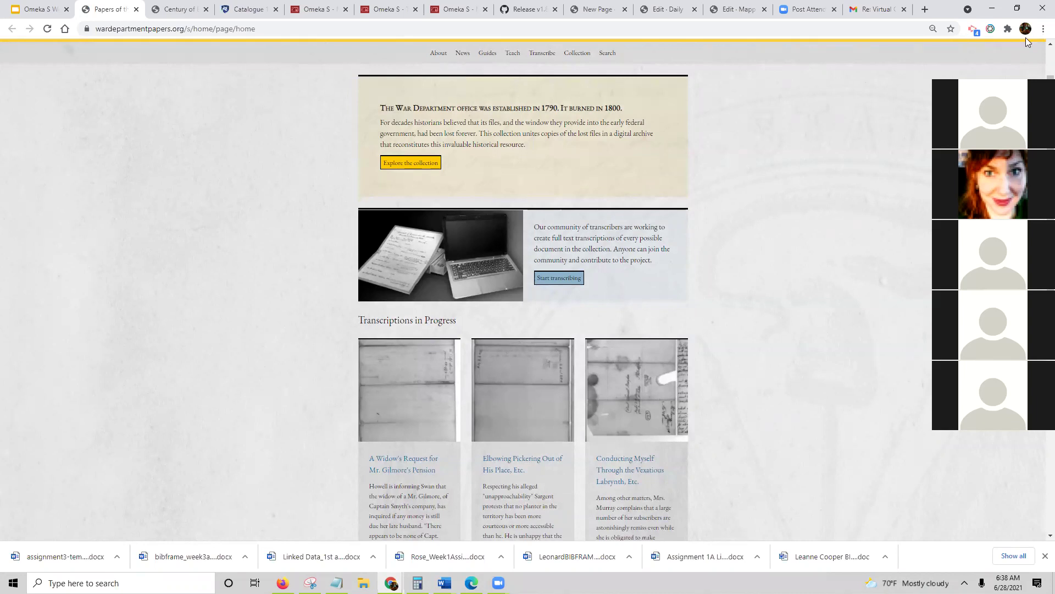
{"action": "left_click", "coordinate": [1044, 29]}
{"action": "left_click", "coordinate": [1009, 131]}
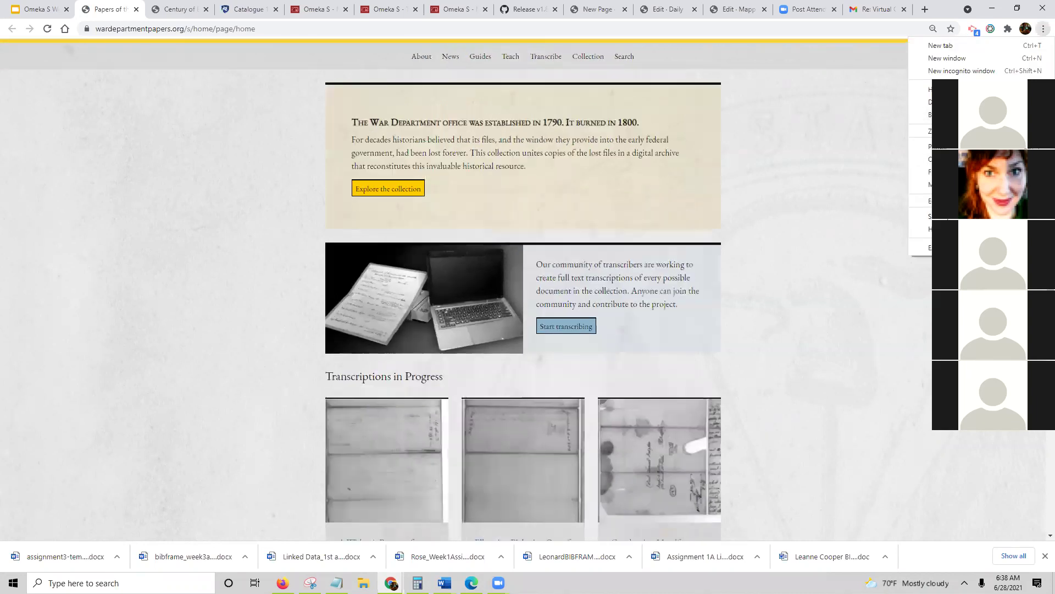
{"action": "left_click", "coordinate": [1009, 130]}
{"action": "left_click", "coordinate": [1009, 131]}
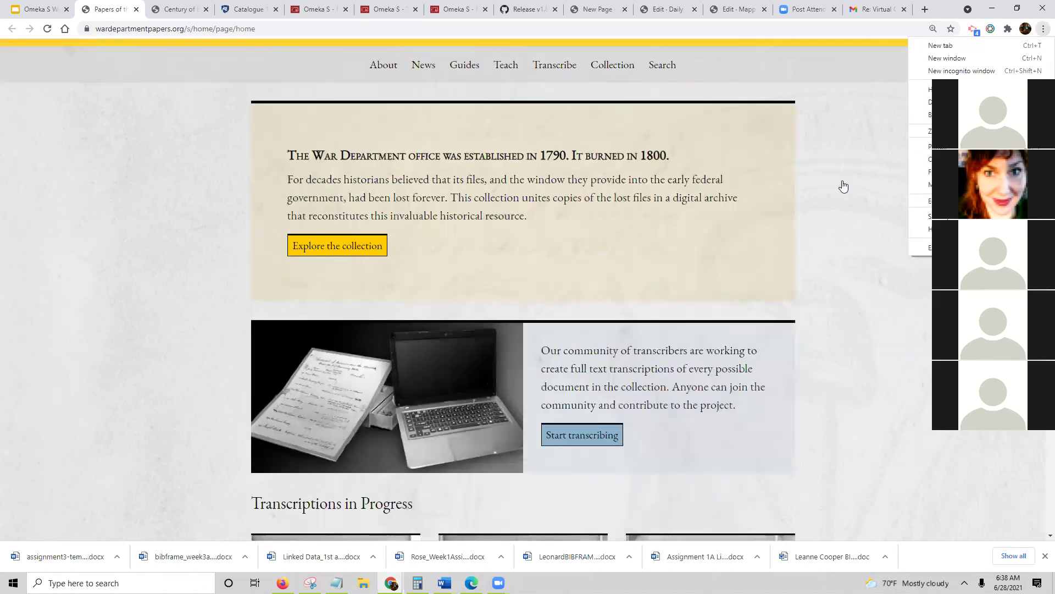
{"action": "left_click", "coordinate": [842, 180]}
{"action": "scroll", "coordinate": [842, 180], "scroll_direction": "up", "scroll_amount": 2}
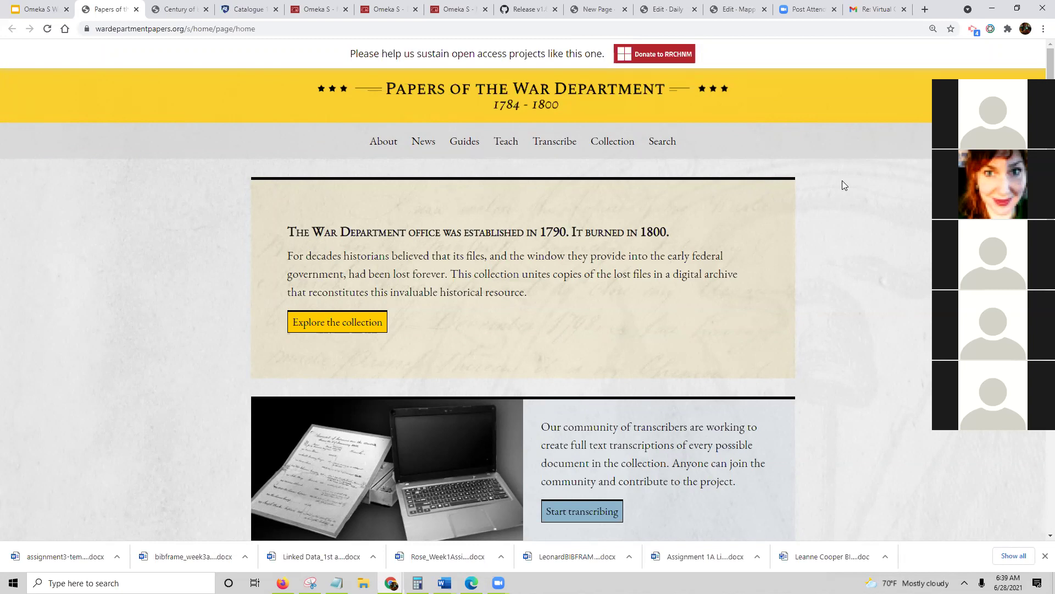
{"action": "scroll", "coordinate": [842, 181], "scroll_direction": "down", "scroll_amount": 2}
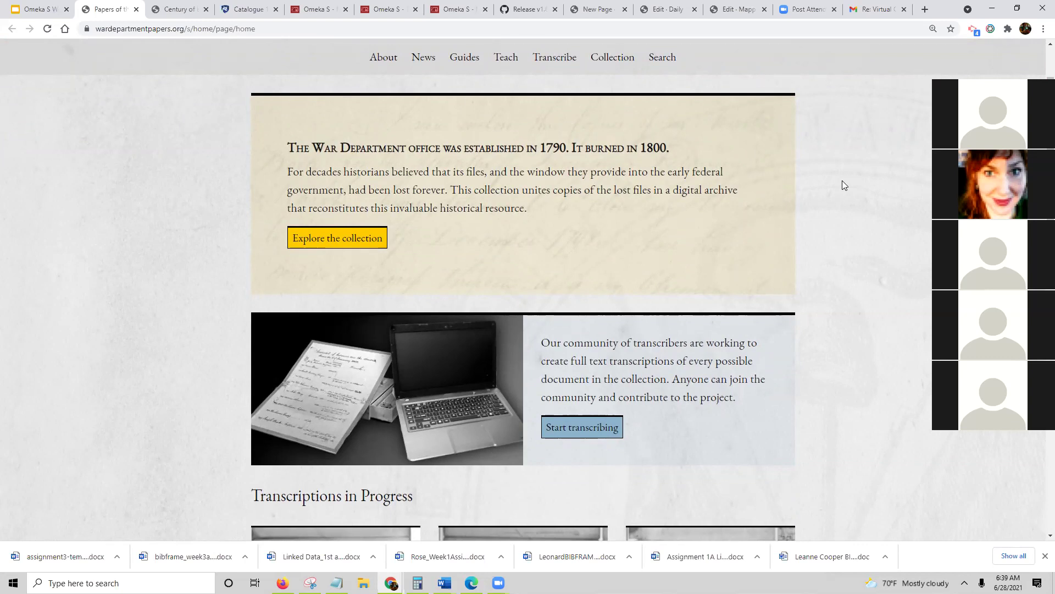
{"action": "scroll", "coordinate": [842, 180], "scroll_direction": "up", "scroll_amount": 2}
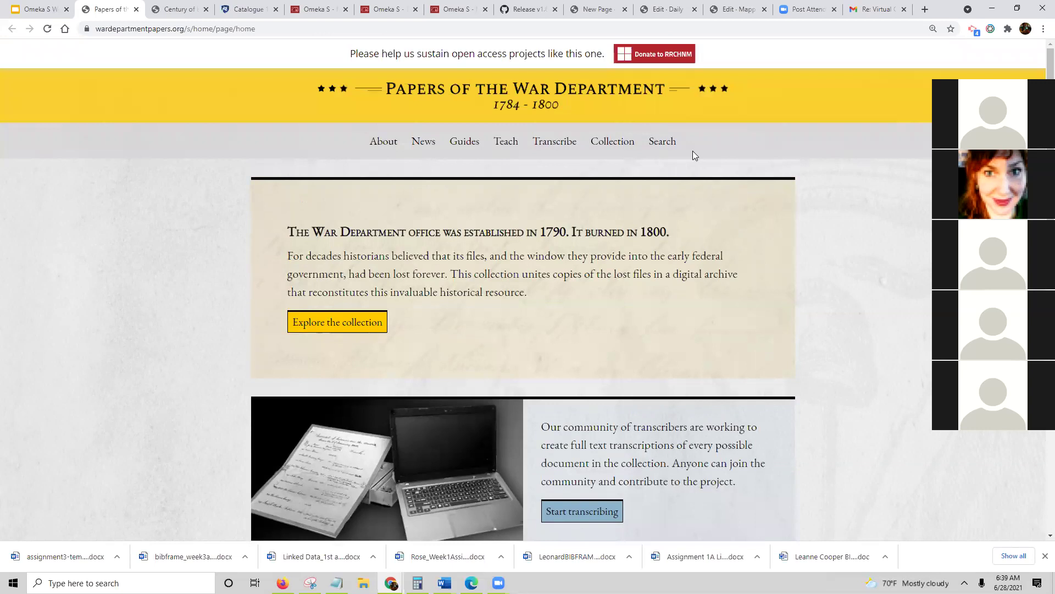
Return to the slides, advance to the UMKC example and open the linked Shining a Light exhibit
{"action": "left_click", "coordinate": [48, 11]}
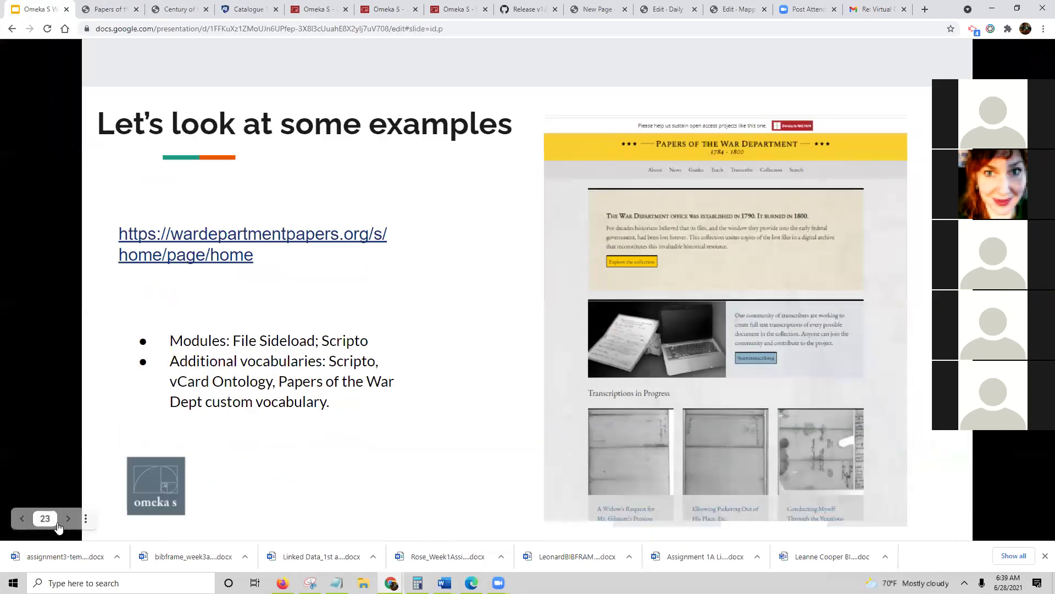
{"action": "left_click", "coordinate": [68, 519]}
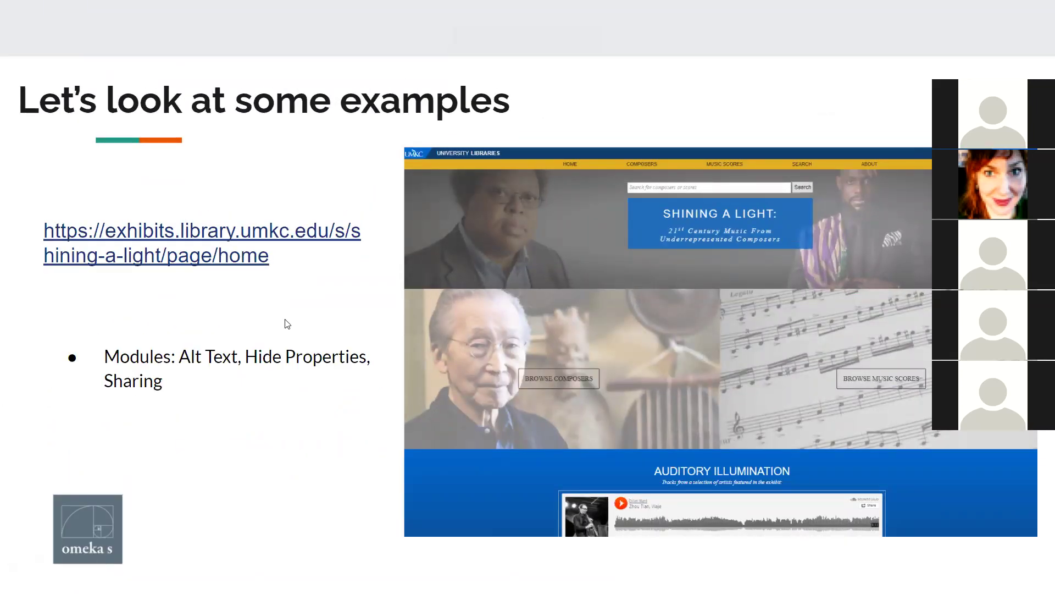
{"action": "left_click", "coordinate": [226, 256]}
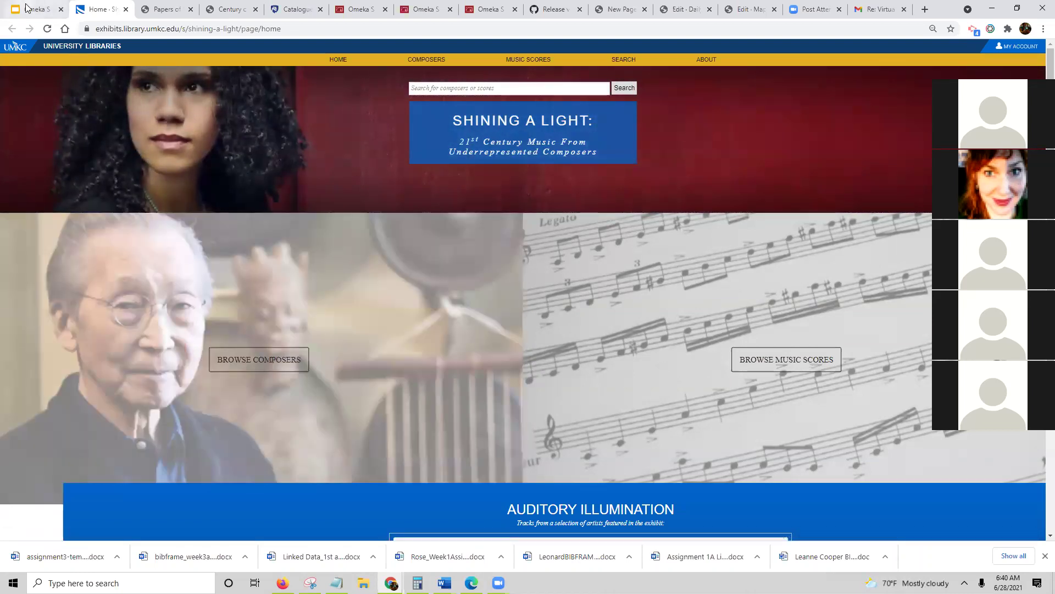
Return to the slides, advance to "Let's look behind the scenes" and open the linked Omeka S Sandbox site administration
{"action": "left_click", "coordinate": [26, 5]}
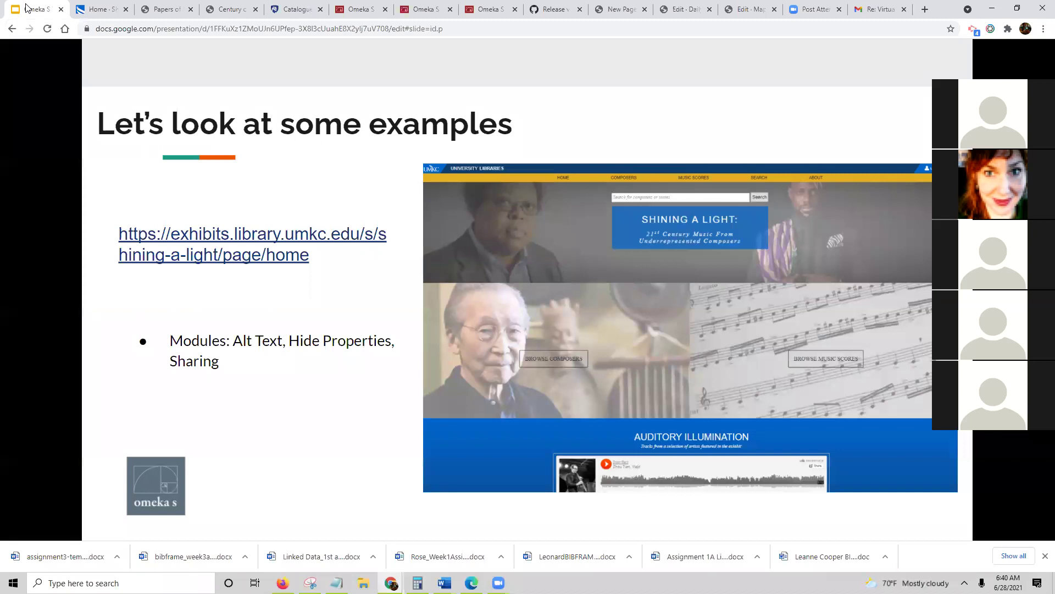
{"action": "key", "text": "Right"}
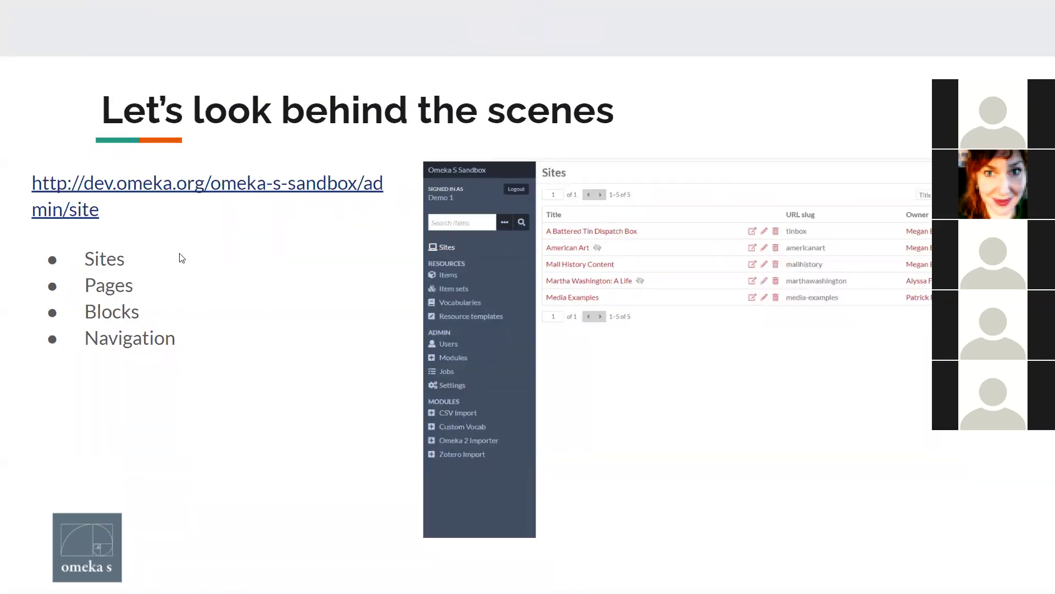
{"action": "left_click", "coordinate": [218, 185]}
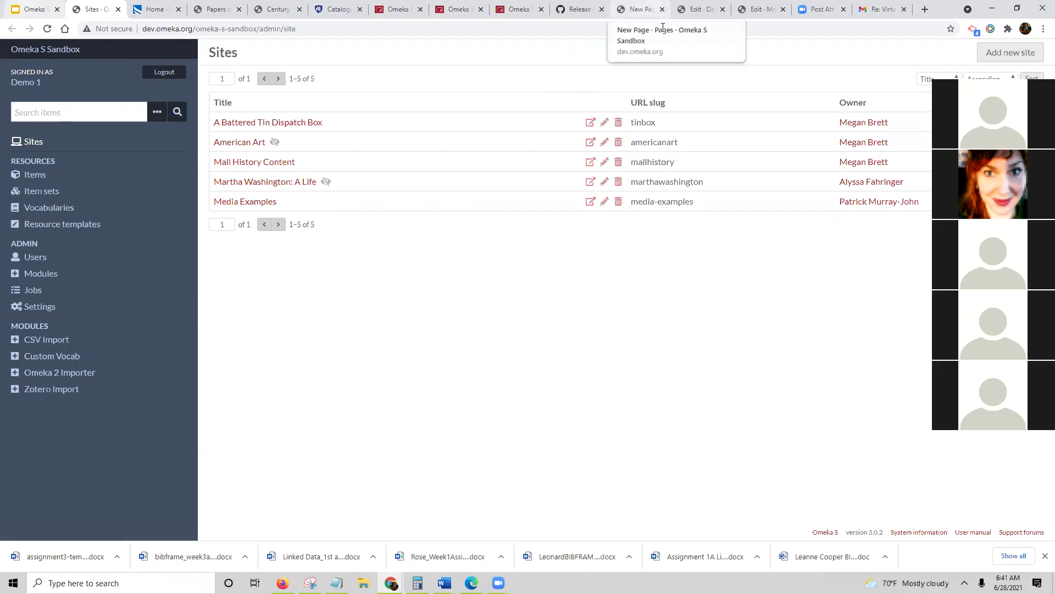
{"action": "left_click", "coordinate": [639, 9]}
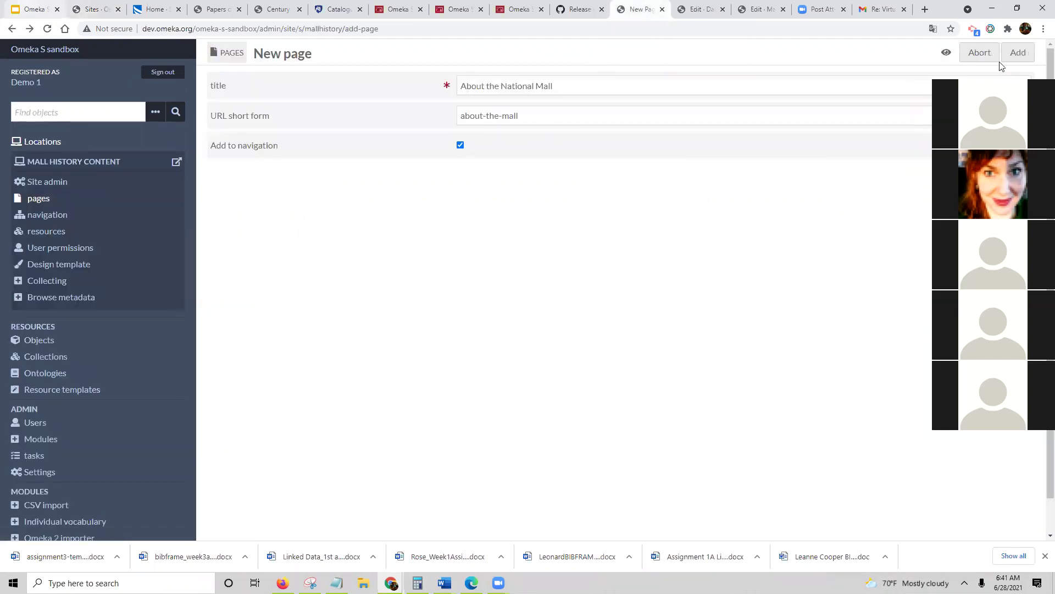
{"action": "left_click_drag", "start_coordinate": [558, 10], "coordinate": [503, 16]}
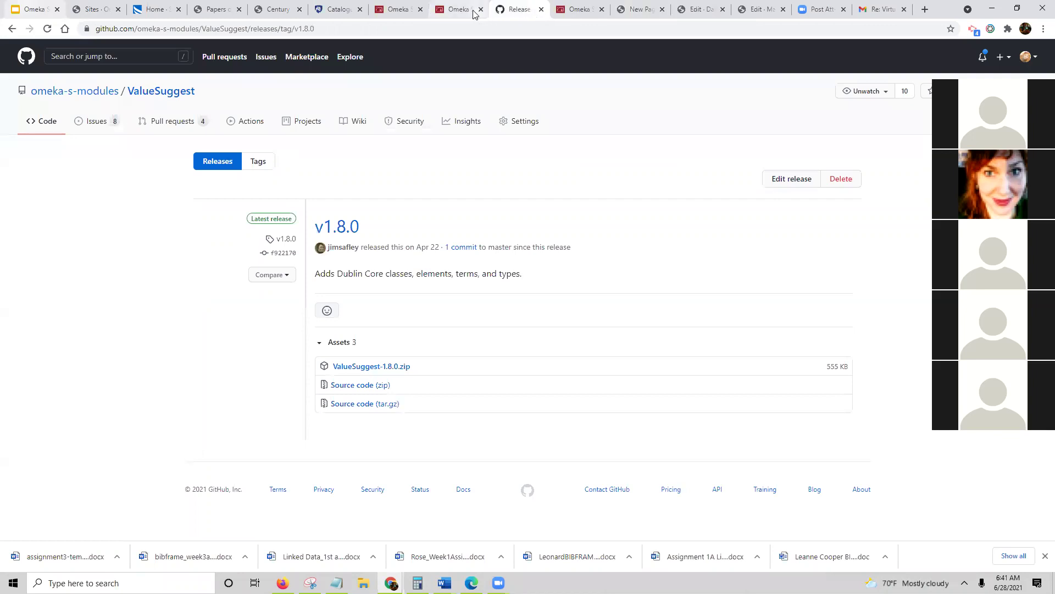
{"action": "left_click", "coordinate": [470, 14]}
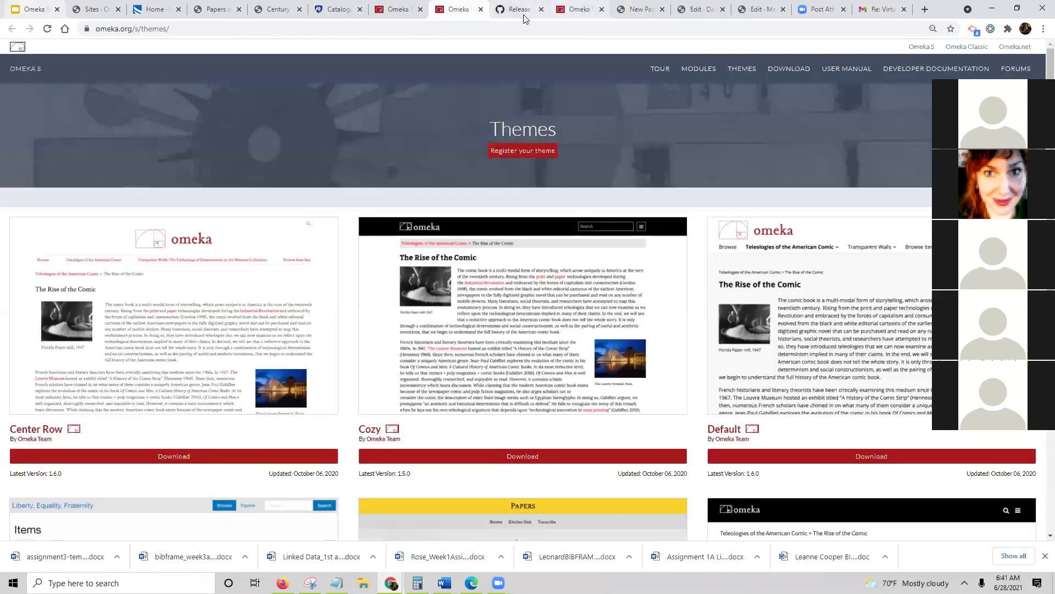
{"action": "left_click", "coordinate": [522, 14]}
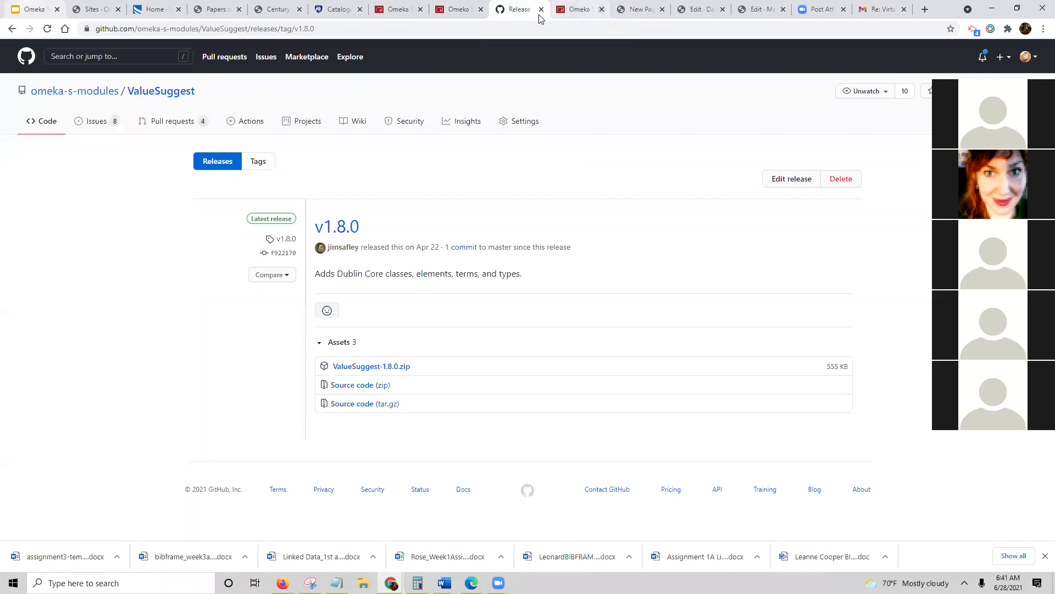
Open the Mall History Content site's overview in the Omeka S Sandbox admin and view its public site
{"action": "left_click", "coordinate": [638, 9]}
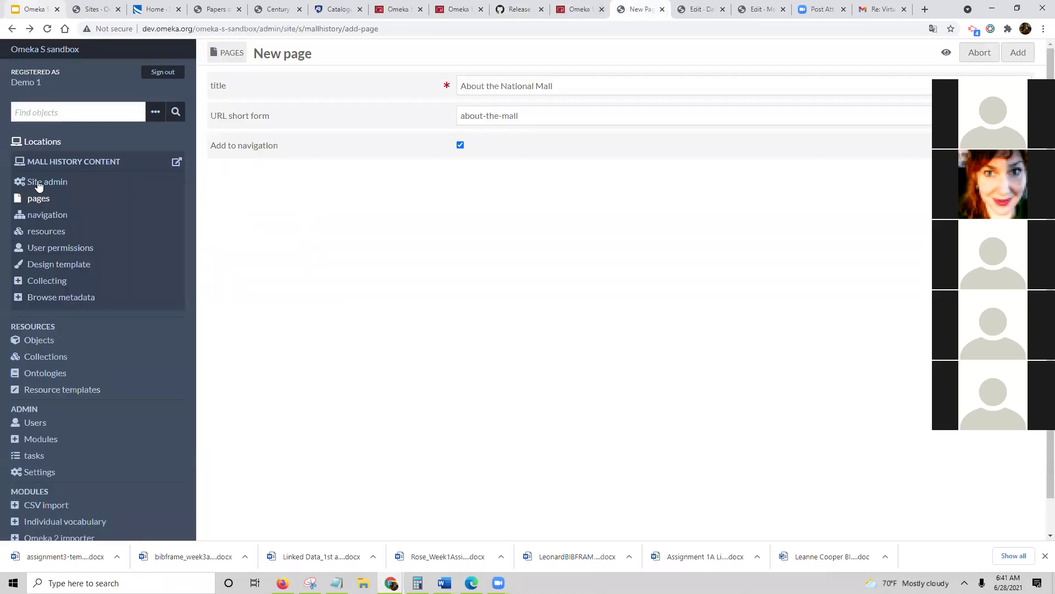
{"action": "left_click", "coordinate": [38, 184]}
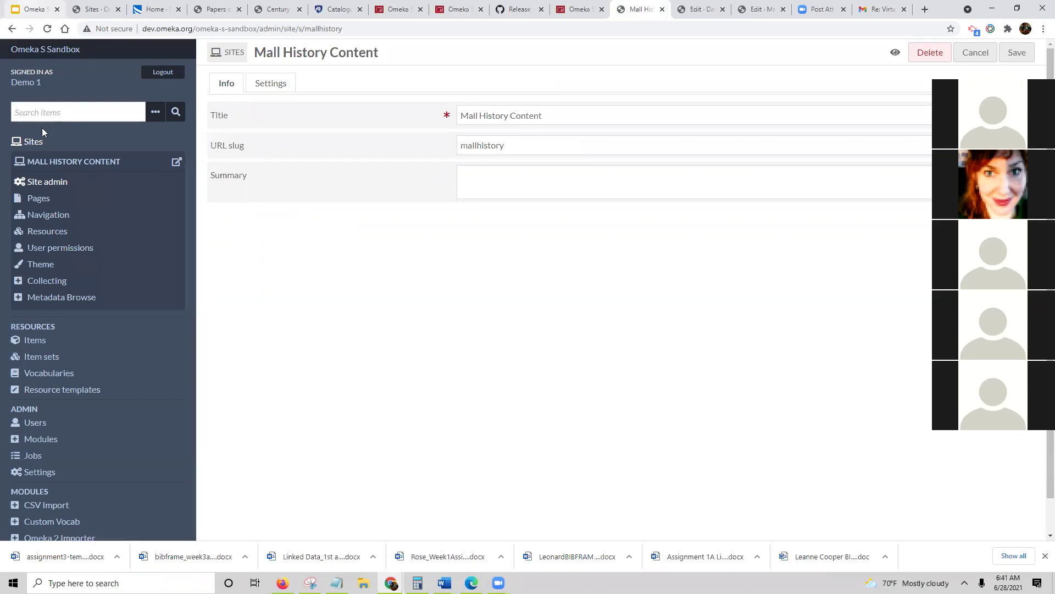
{"action": "left_click", "coordinate": [56, 166]}
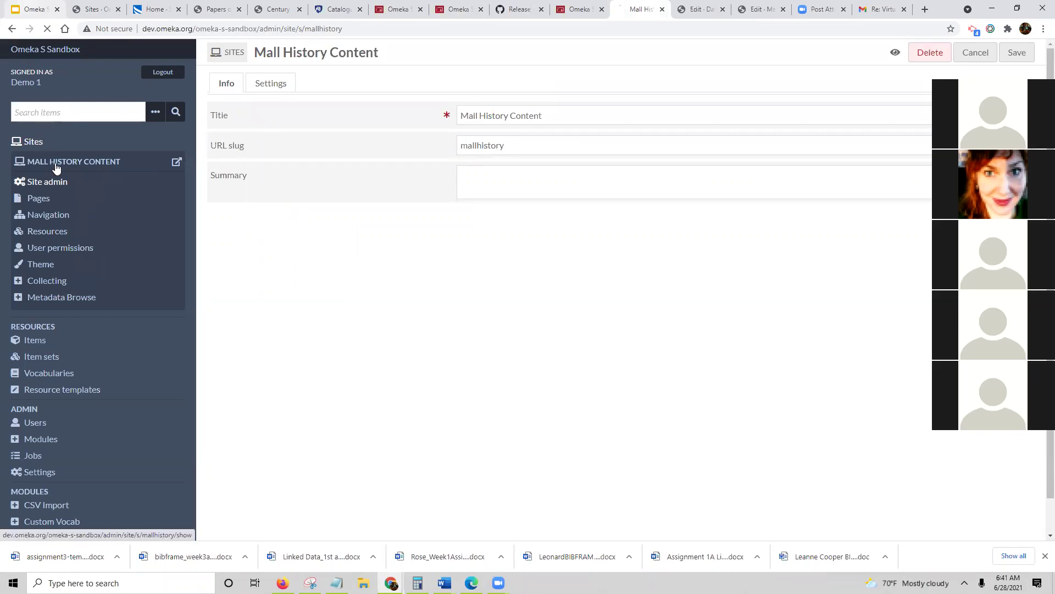
{"action": "left_click", "coordinate": [177, 163]}
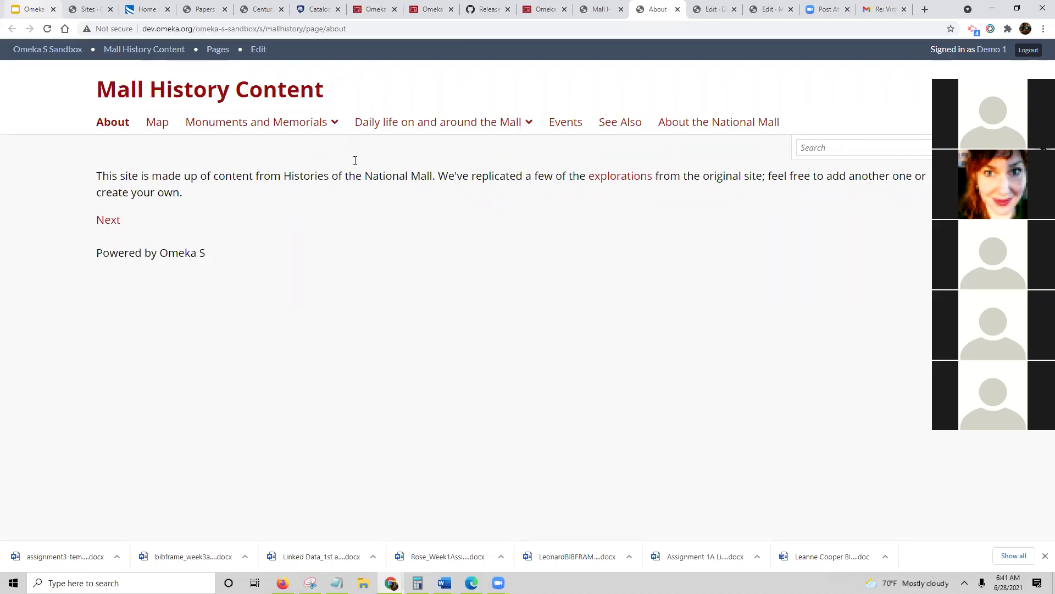
Open the Monuments and Memorials page and show the item at the single blue map marker beside the Potomac River
{"action": "mouse_move", "coordinate": [282, 120]}
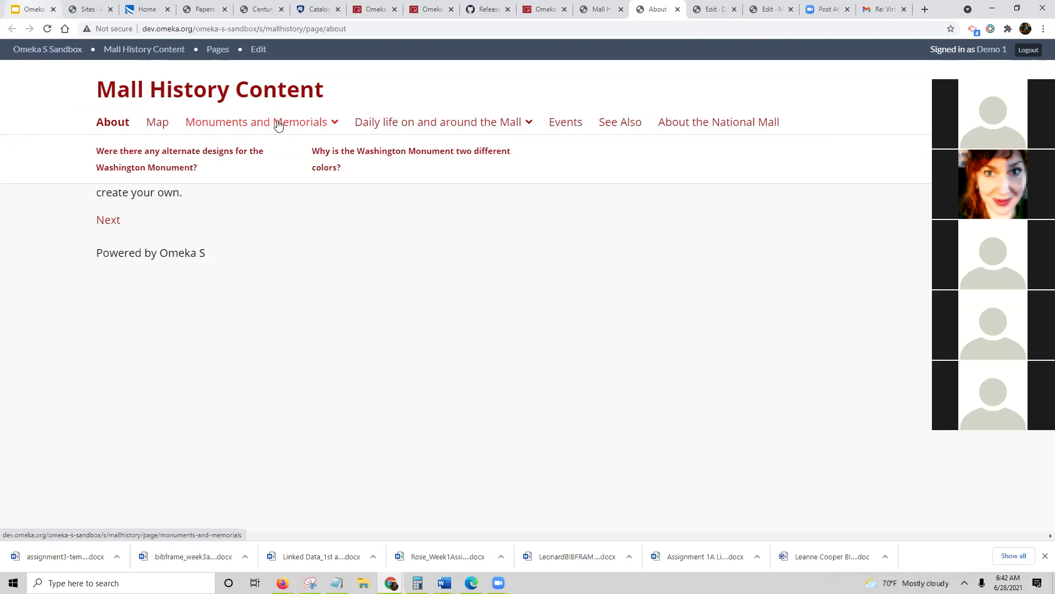
{"action": "left_click", "coordinate": [332, 127]}
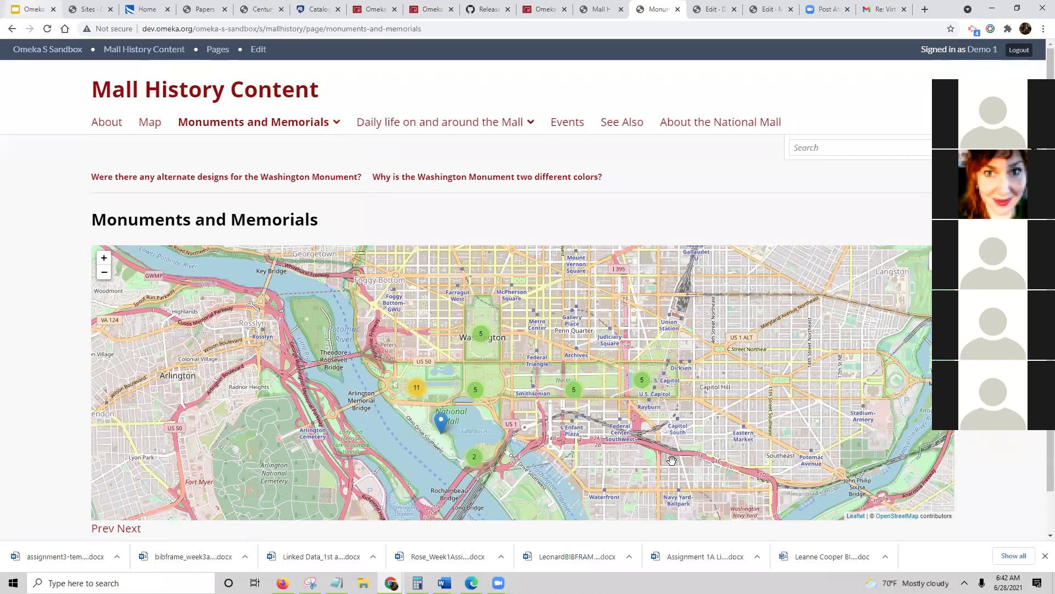
{"action": "scroll", "coordinate": [671, 460], "scroll_direction": "down", "scroll_amount": 1}
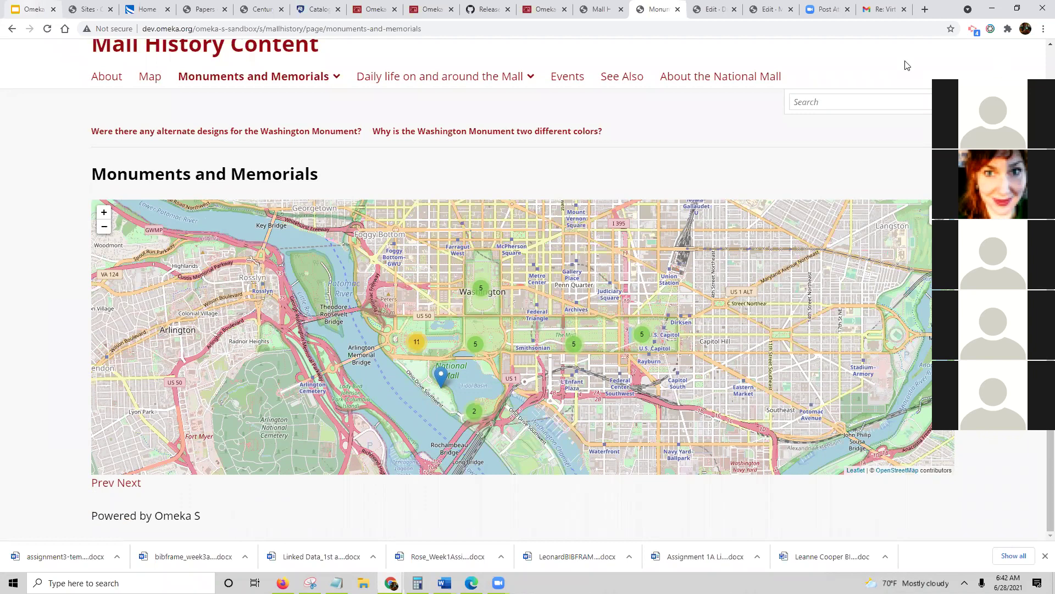
{"action": "left_click", "coordinate": [442, 382]}
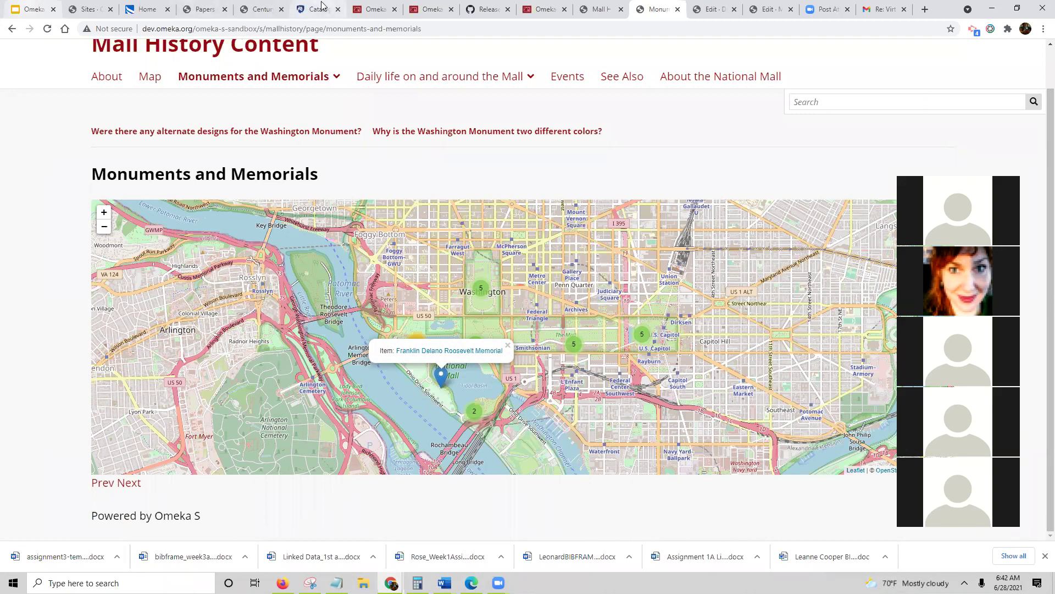
Open the "Daily life on and around the Mall" page for editing and compare its blocks with the public view
{"action": "left_click", "coordinate": [586, 9]}
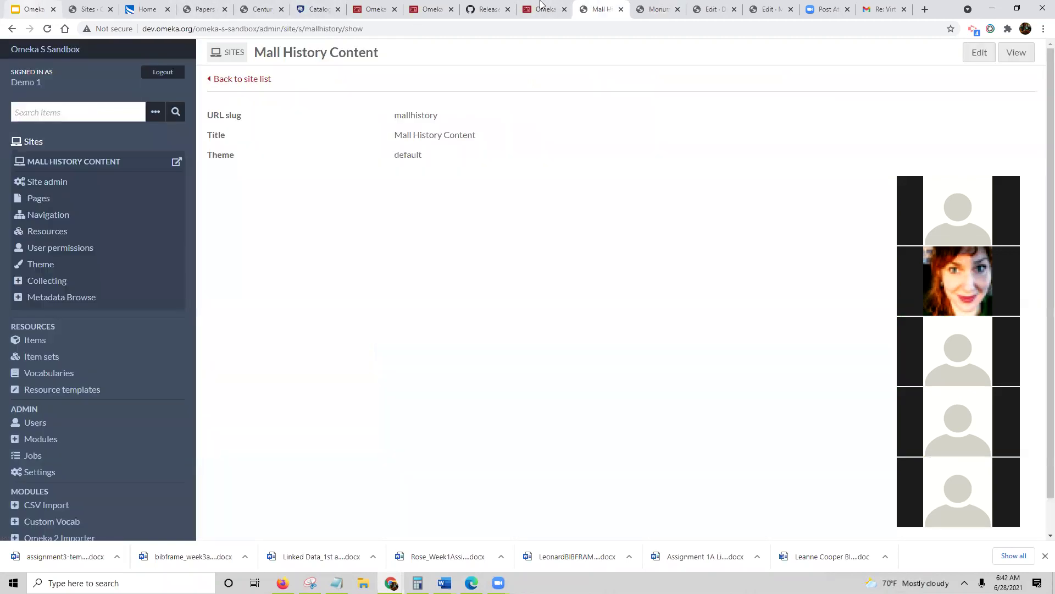
{"action": "left_click", "coordinate": [39, 198]}
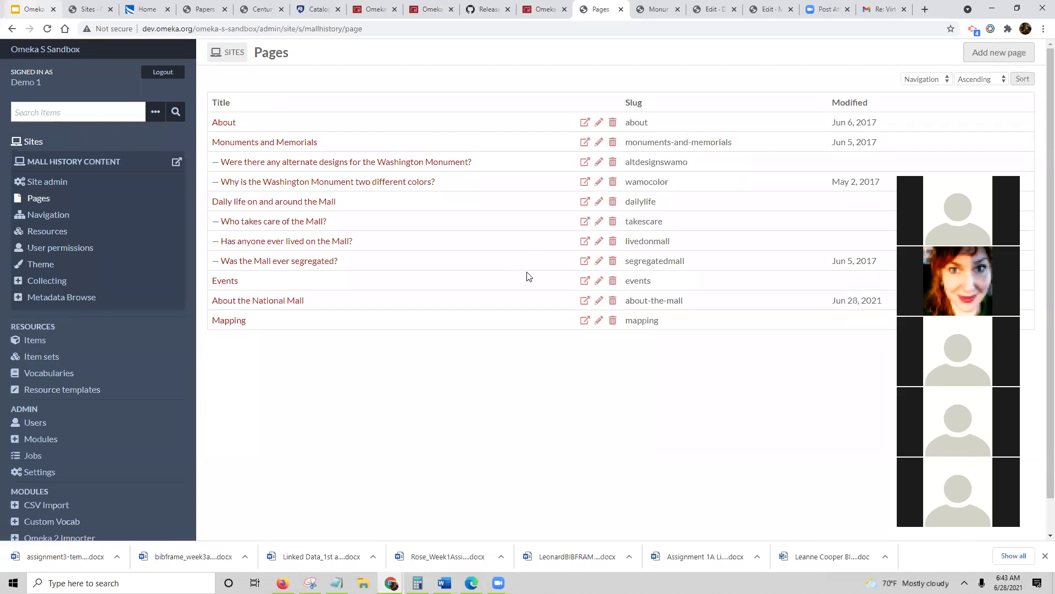
{"action": "left_click", "coordinate": [601, 202]}
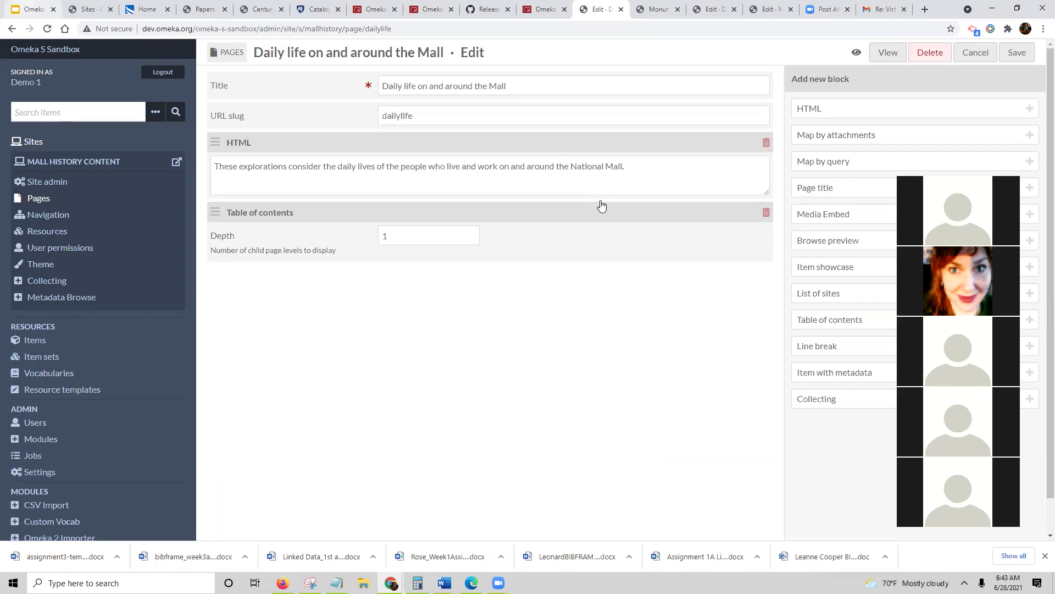
{"action": "left_click", "coordinate": [888, 55]}
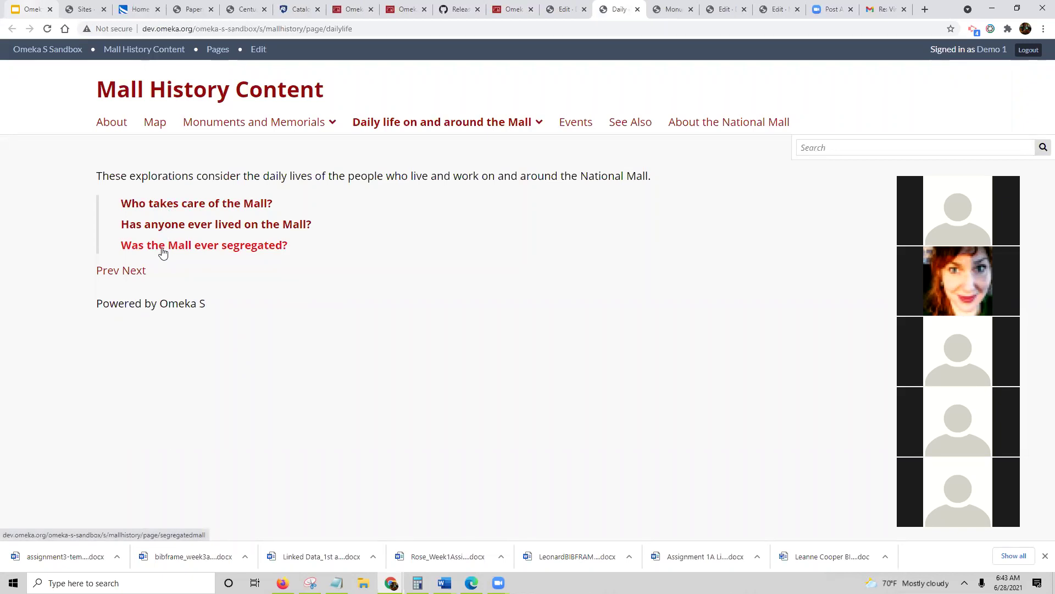
{"action": "left_click", "coordinate": [552, 11]}
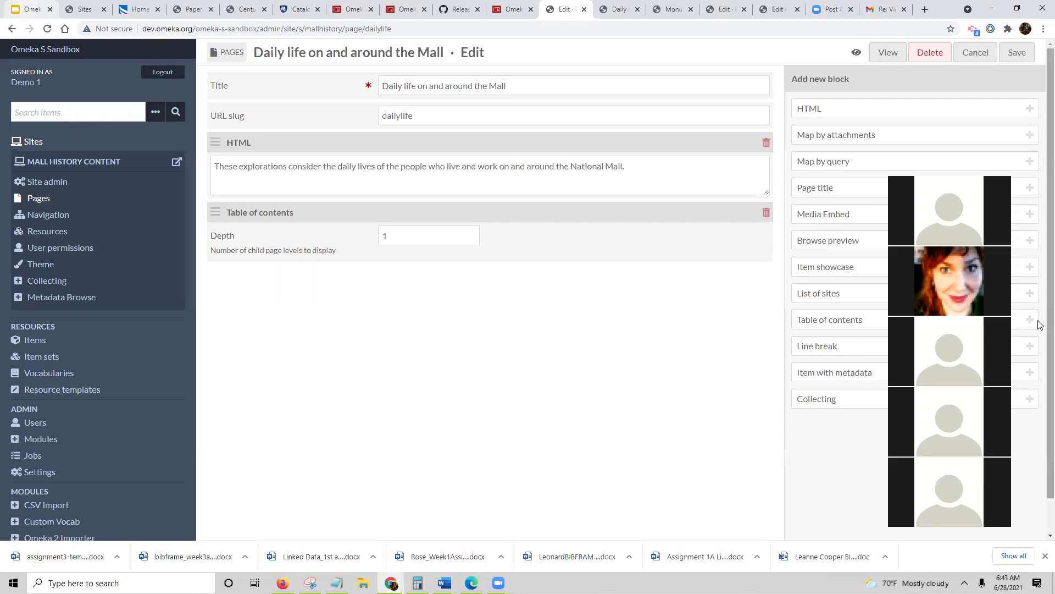
Add an HTML block below the table of contents containing the text "This is information about our table of contents."
{"action": "scroll", "coordinate": [1038, 322], "scroll_direction": "down", "scroll_amount": 1}
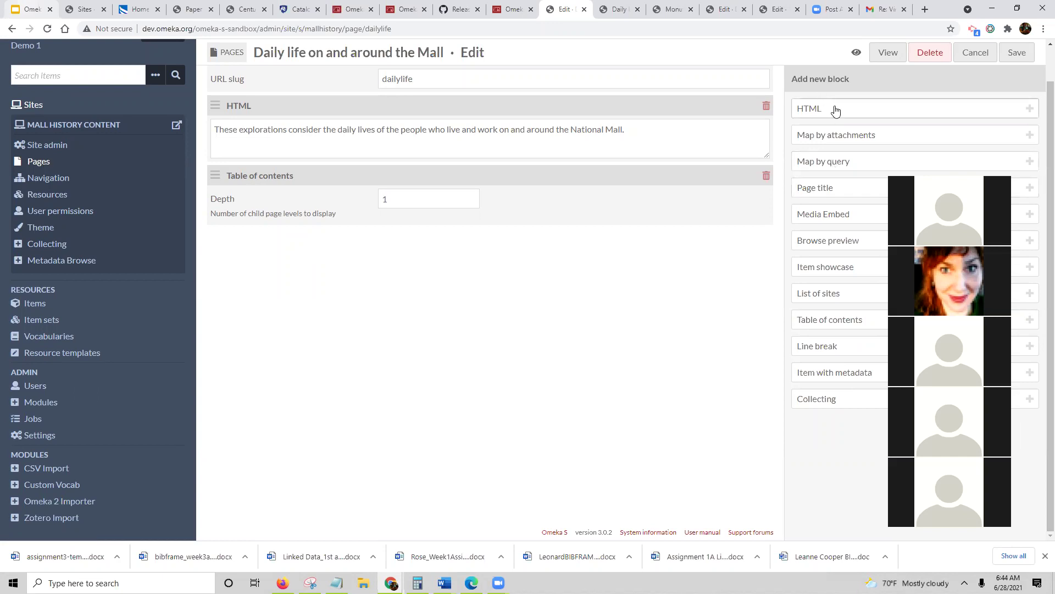
{"action": "left_click", "coordinate": [1025, 112]}
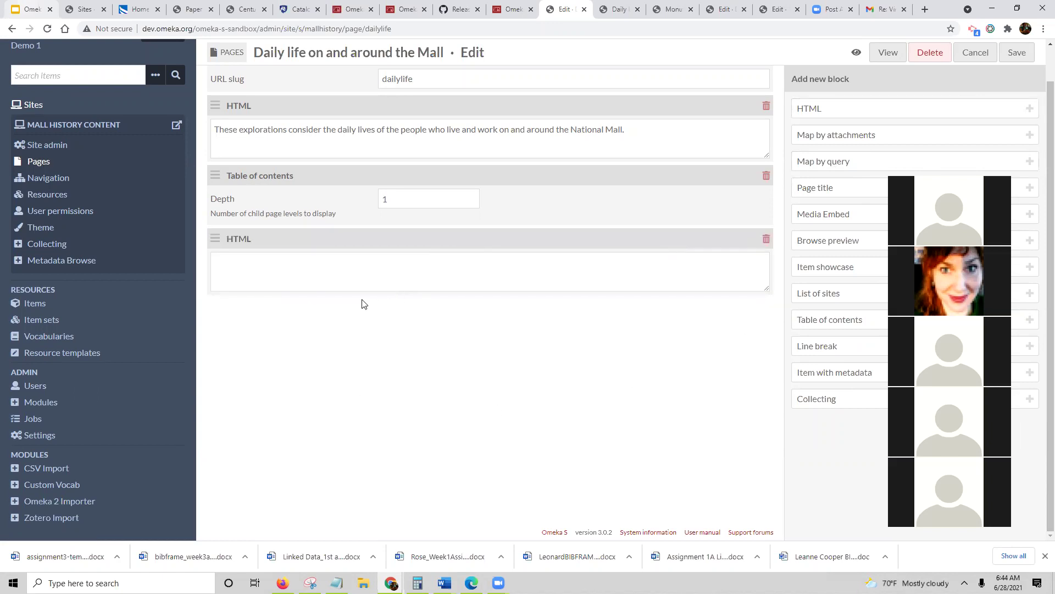
{"action": "left_click", "coordinate": [344, 273]}
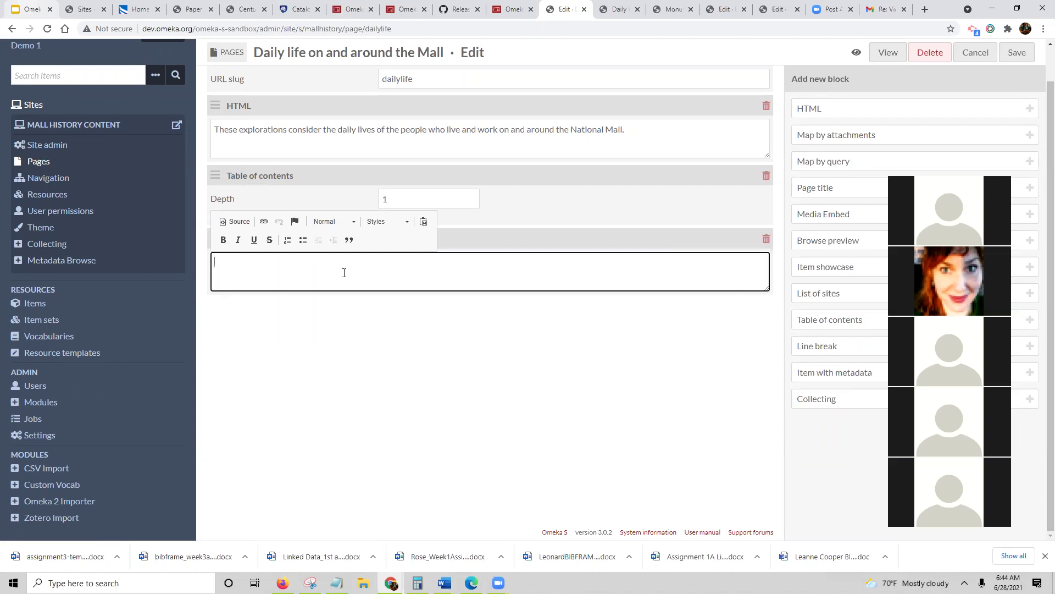
{"action": "type", "text": "This is informatoion about our table of contents."}
Make the words "table of contents." bold in the new HTML block
{"action": "left_click_drag", "start_coordinate": [406, 266], "coordinate": [323, 263]}
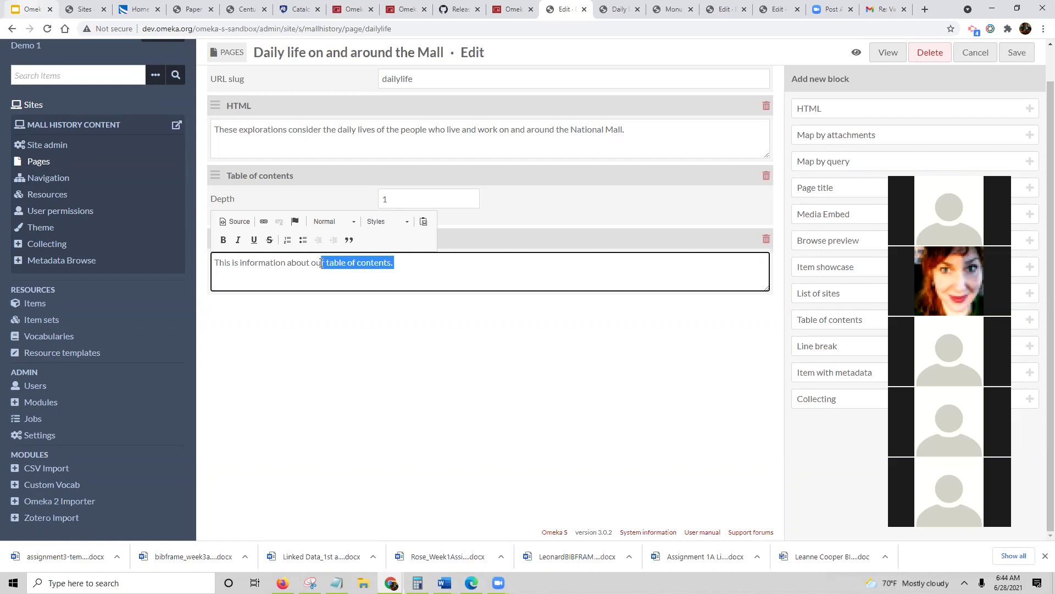
{"action": "left_click", "coordinate": [330, 267]}
{"action": "left_click_drag", "start_coordinate": [328, 264], "coordinate": [403, 264]}
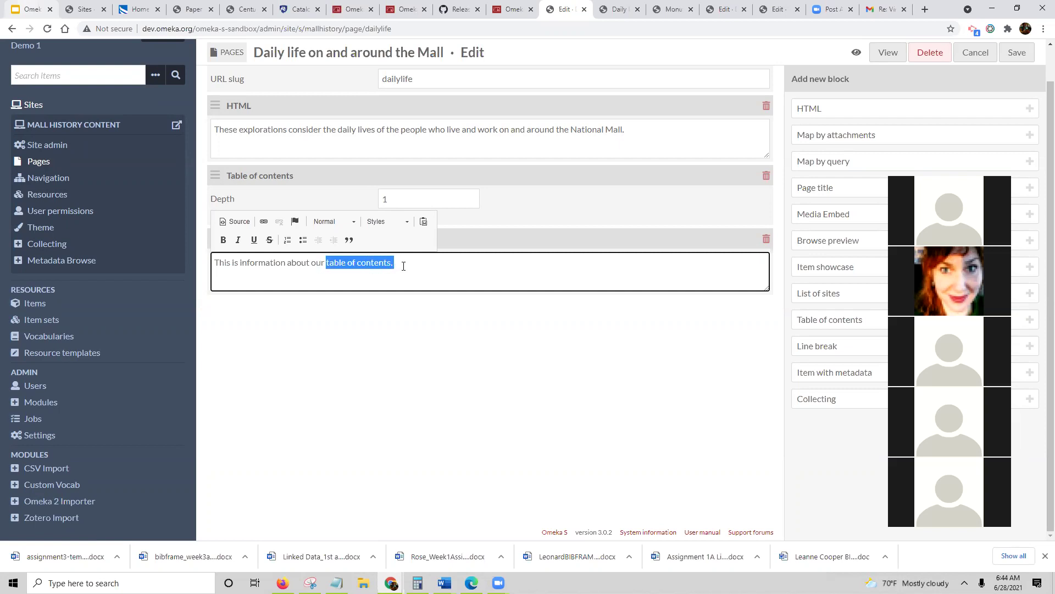
{"action": "left_click", "coordinate": [224, 241]}
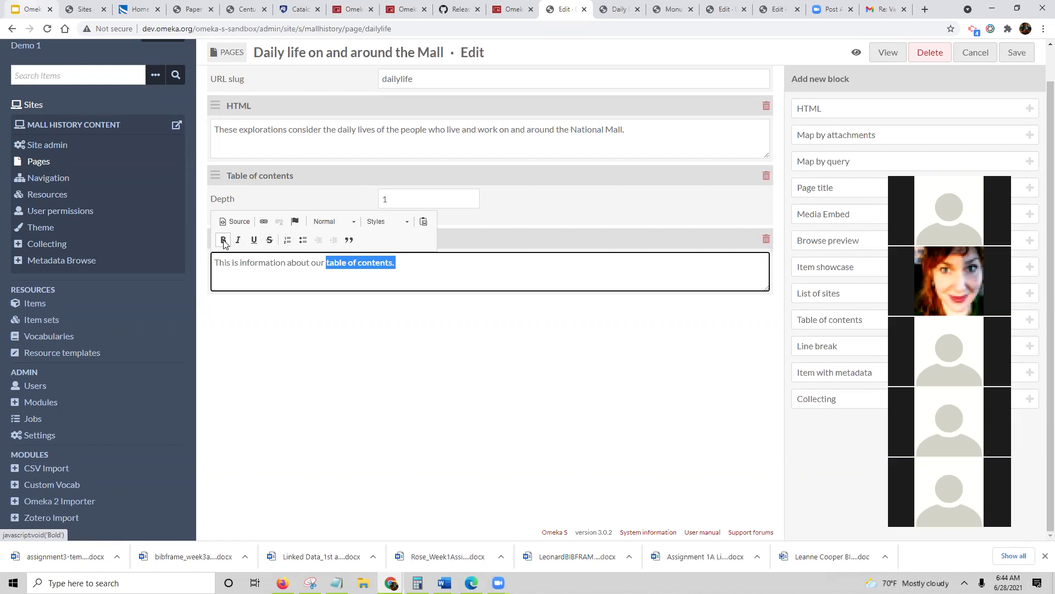
{"action": "left_click", "coordinate": [440, 257]}
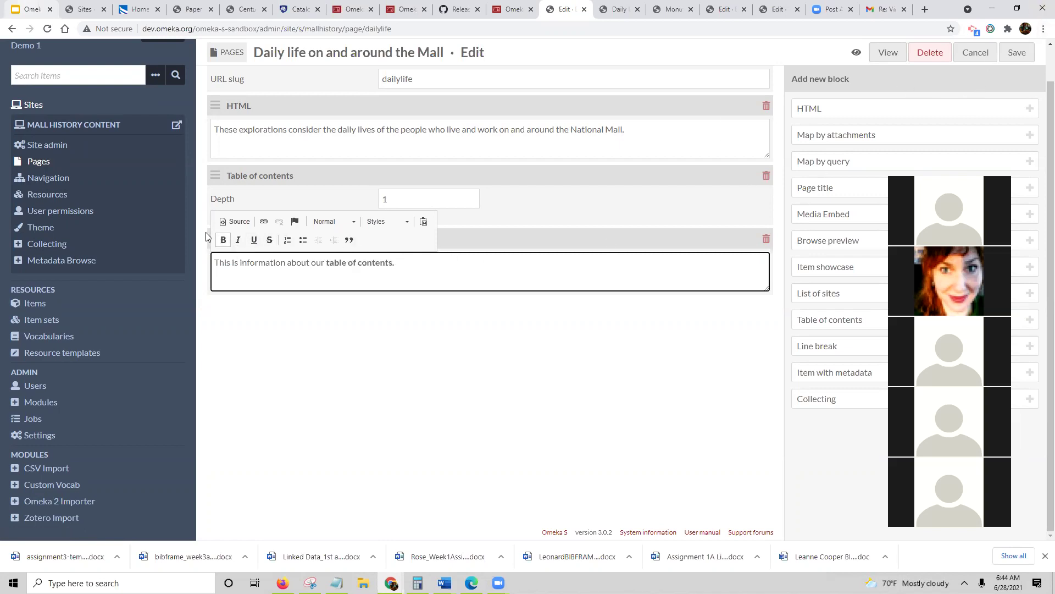
{"action": "left_click", "coordinate": [474, 236]}
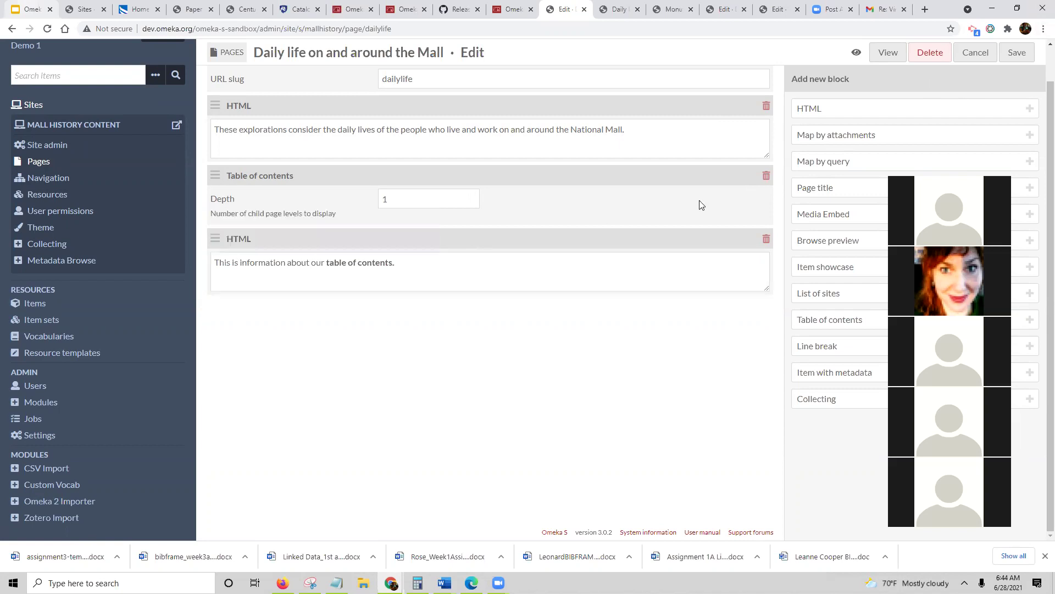
Save the page and reload its public view to show the added HTML block
{"action": "left_click", "coordinate": [1018, 53]}
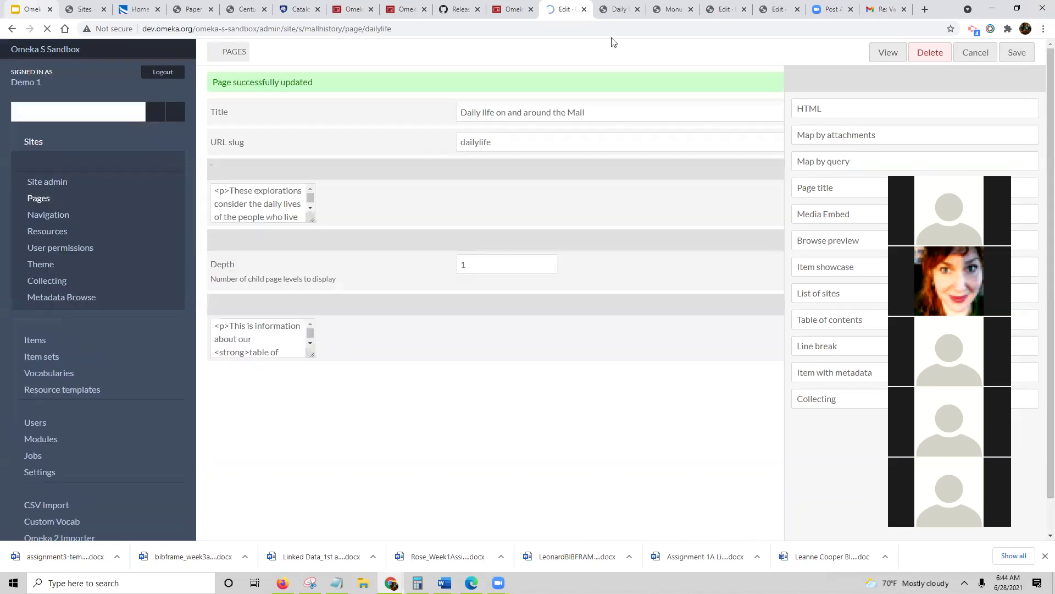
{"action": "left_click", "coordinate": [619, 10]}
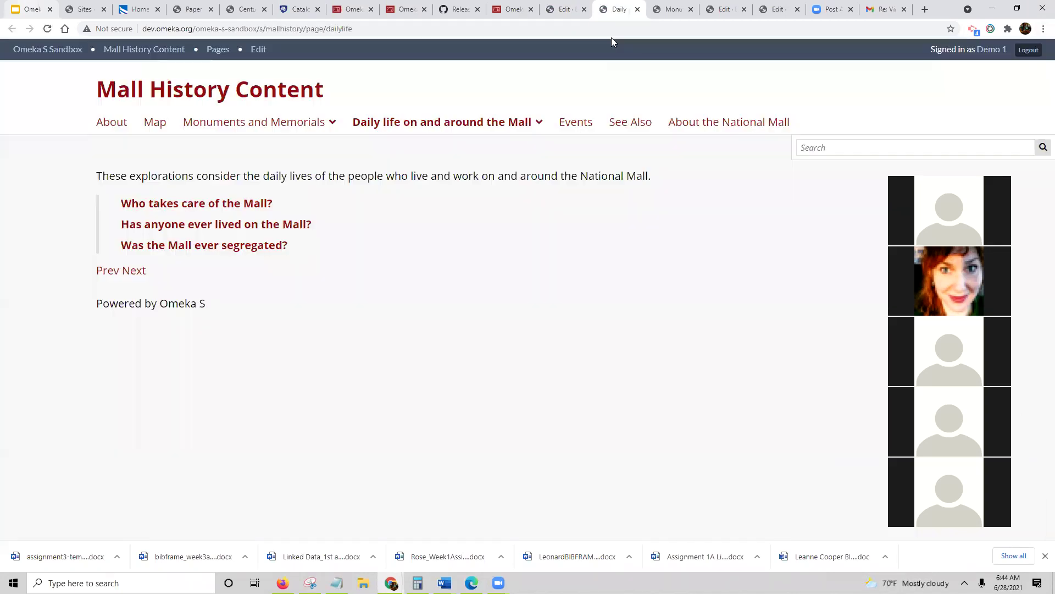
{"action": "left_click", "coordinate": [45, 31]}
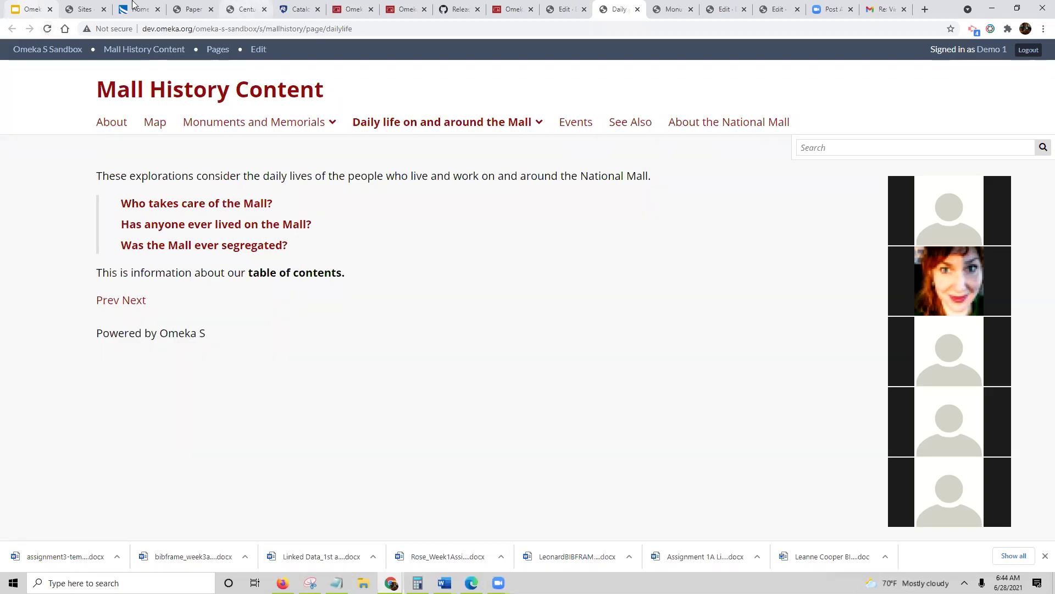
Return to the page editor, open the list of all items, go to its second page and open an untitled item
{"action": "left_click", "coordinate": [551, 15]}
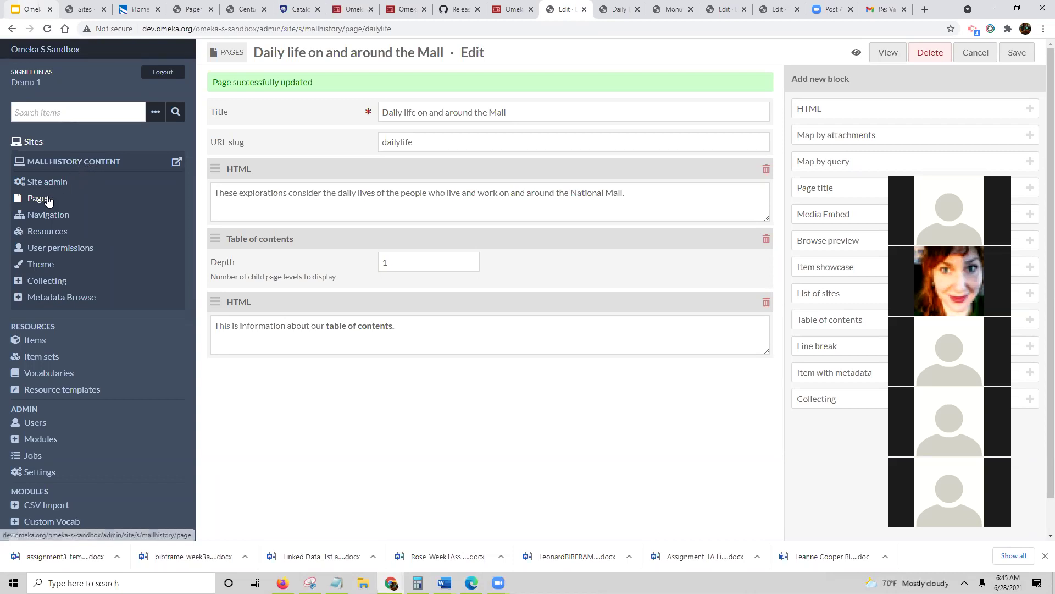
{"action": "left_click", "coordinate": [33, 343]}
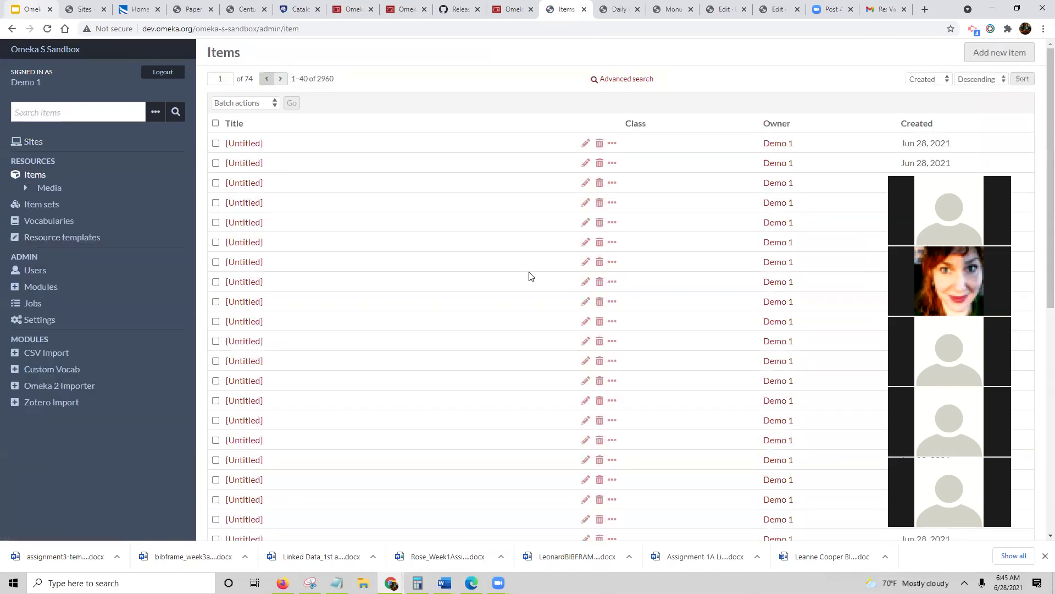
{"action": "scroll", "coordinate": [867, 387], "scroll_direction": "down", "scroll_amount": 8}
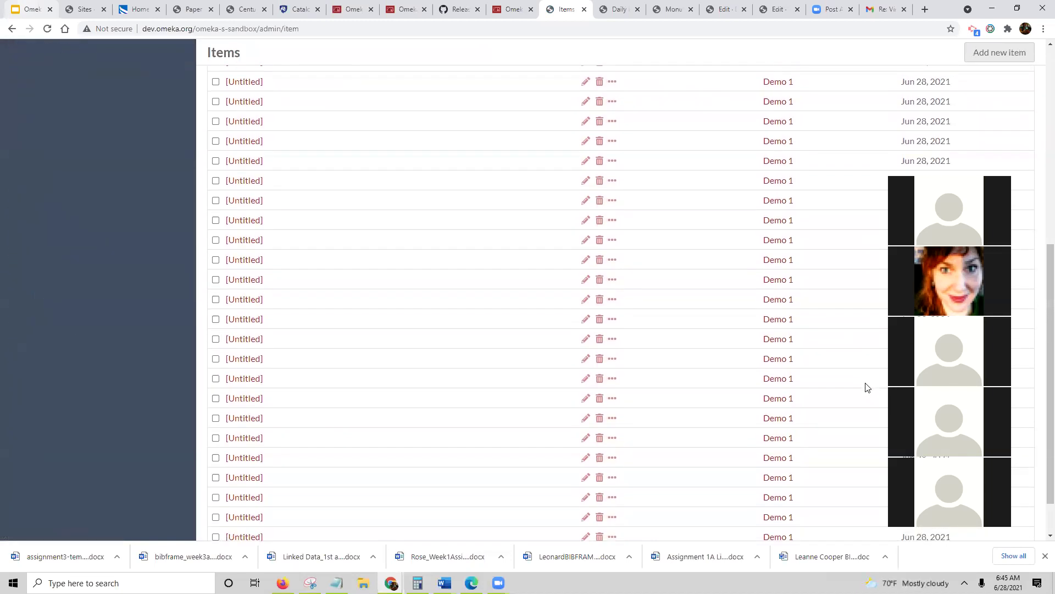
{"action": "left_click", "coordinate": [280, 507]}
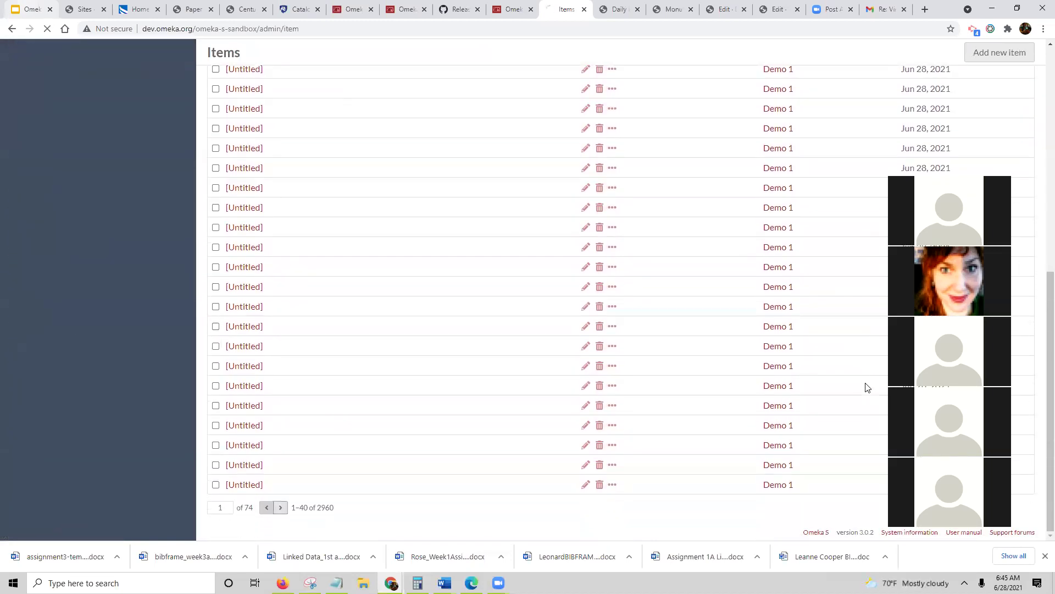
{"action": "scroll", "coordinate": [867, 387], "scroll_direction": "down", "scroll_amount": 8}
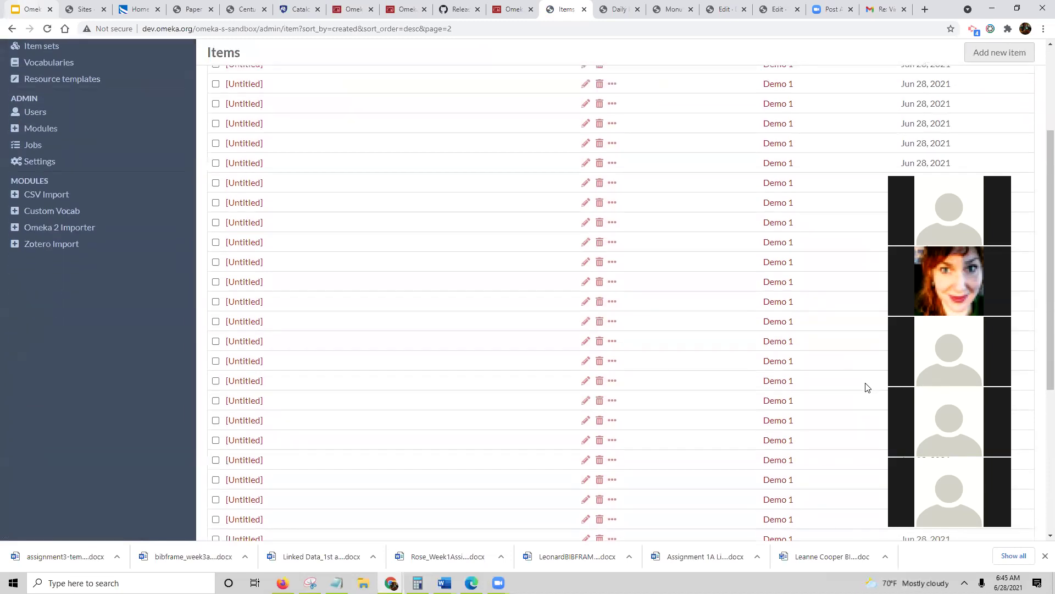
{"action": "left_click", "coordinate": [244, 385]}
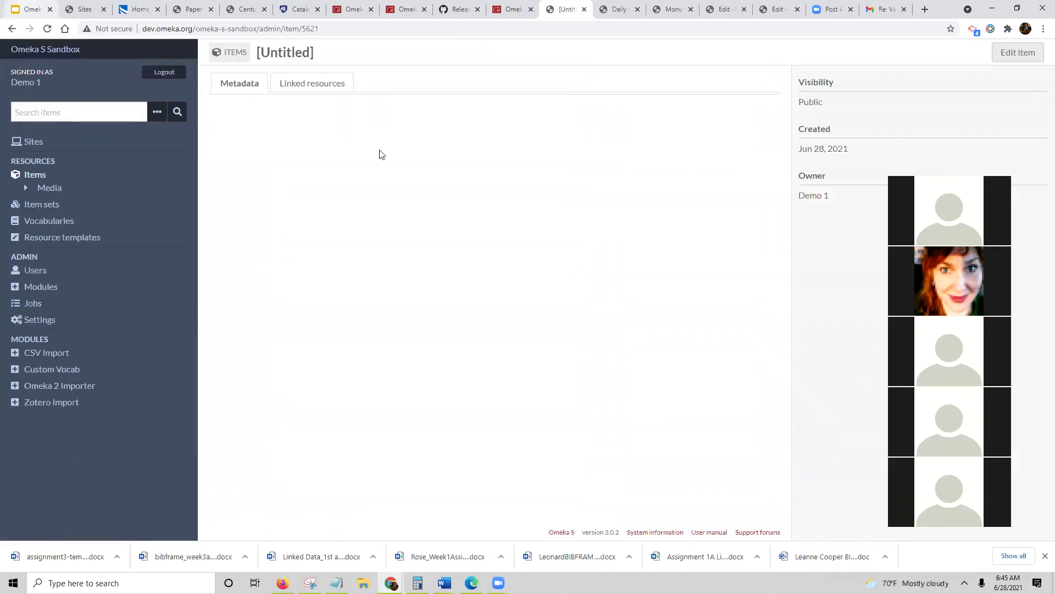
Open the untitled item for editing and look through its media, item sets, sites, mapping and values sections
{"action": "left_click", "coordinate": [1016, 52]}
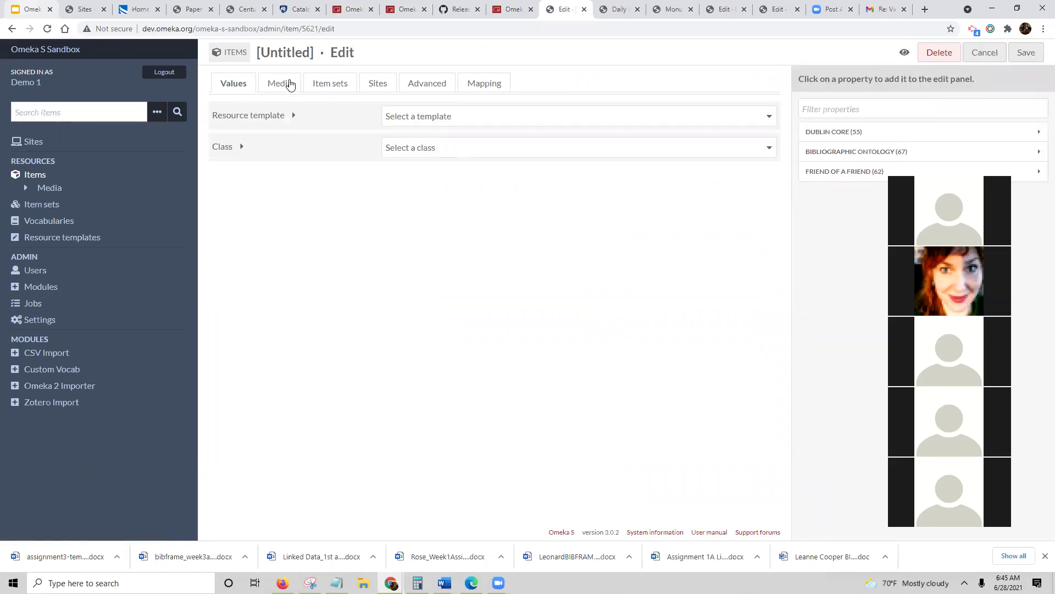
{"action": "left_click", "coordinate": [288, 83]}
{"action": "left_click", "coordinate": [341, 84]}
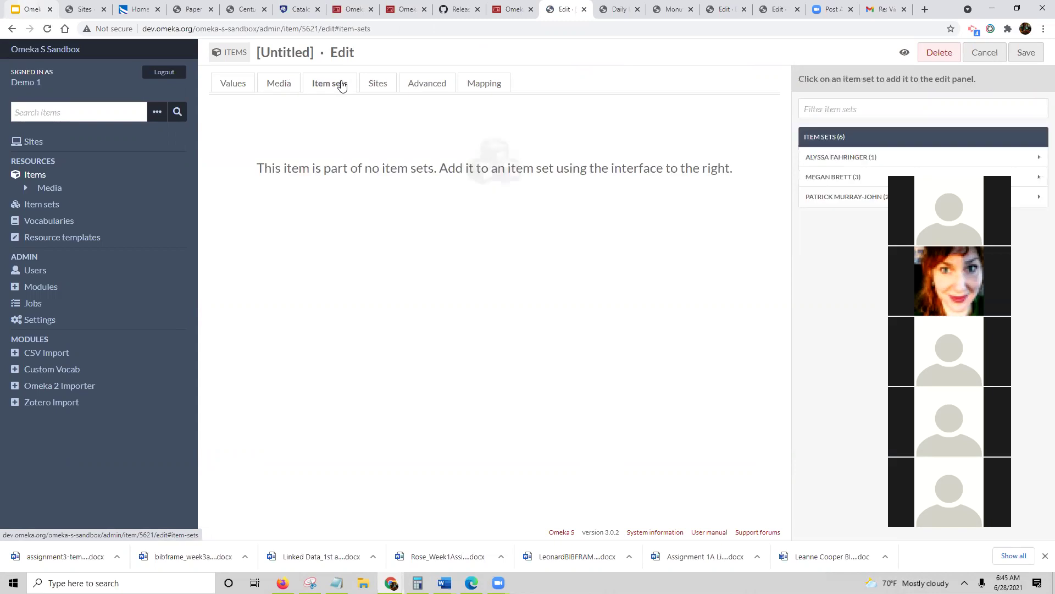
{"action": "left_click", "coordinate": [378, 85]}
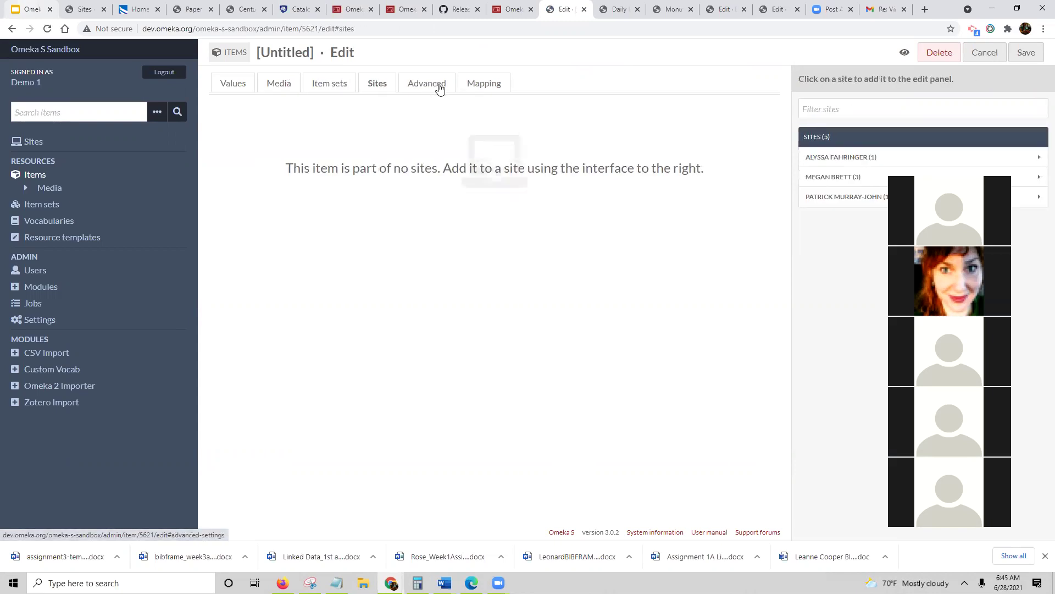
{"action": "left_click", "coordinate": [488, 85]}
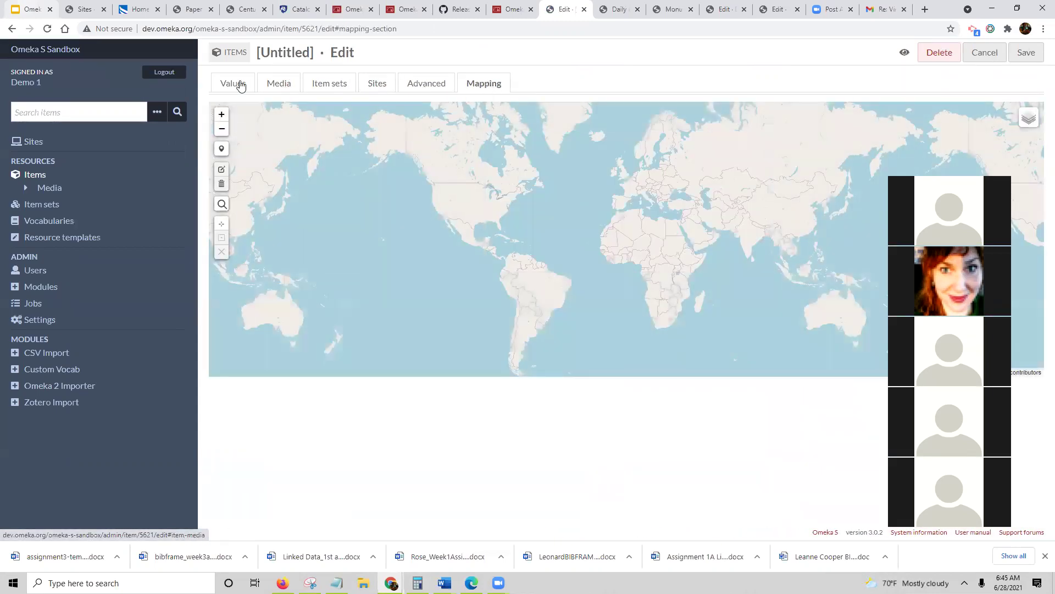
{"action": "left_click", "coordinate": [232, 86]}
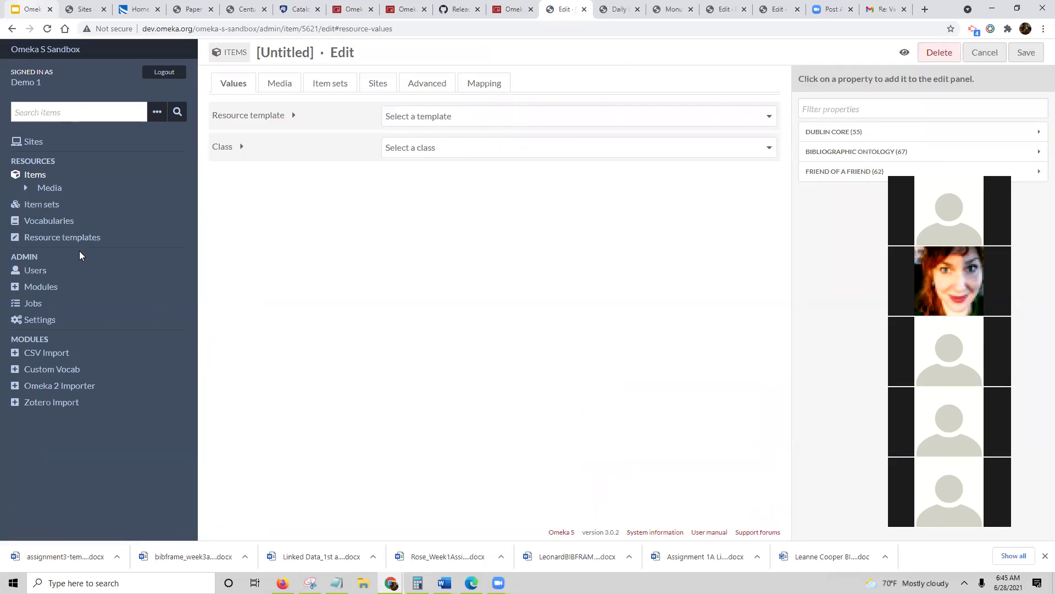
Return to the item list, show the available batch actions and select two adjacent untitled items
{"action": "left_click", "coordinate": [35, 174]}
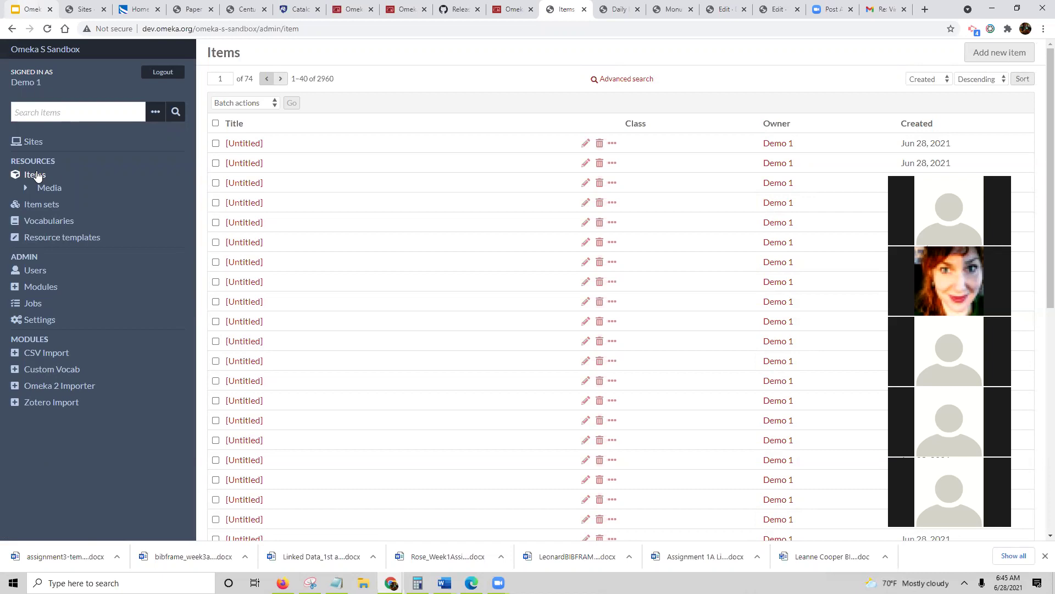
{"action": "left_click", "coordinate": [245, 103]}
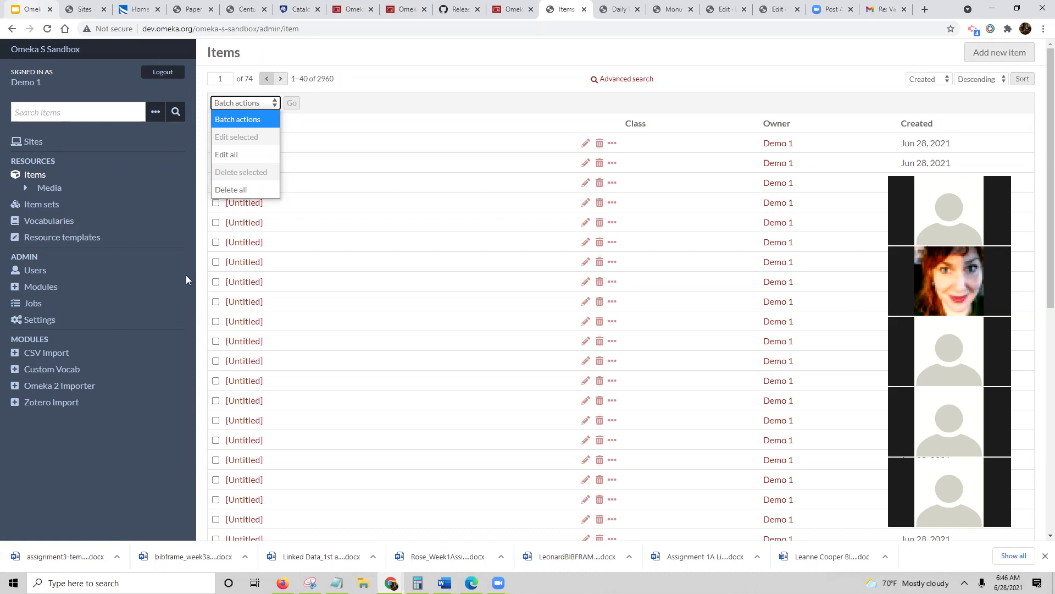
{"action": "left_click", "coordinate": [216, 262]}
{"action": "left_click", "coordinate": [215, 261]}
{"action": "left_click", "coordinate": [216, 283]}
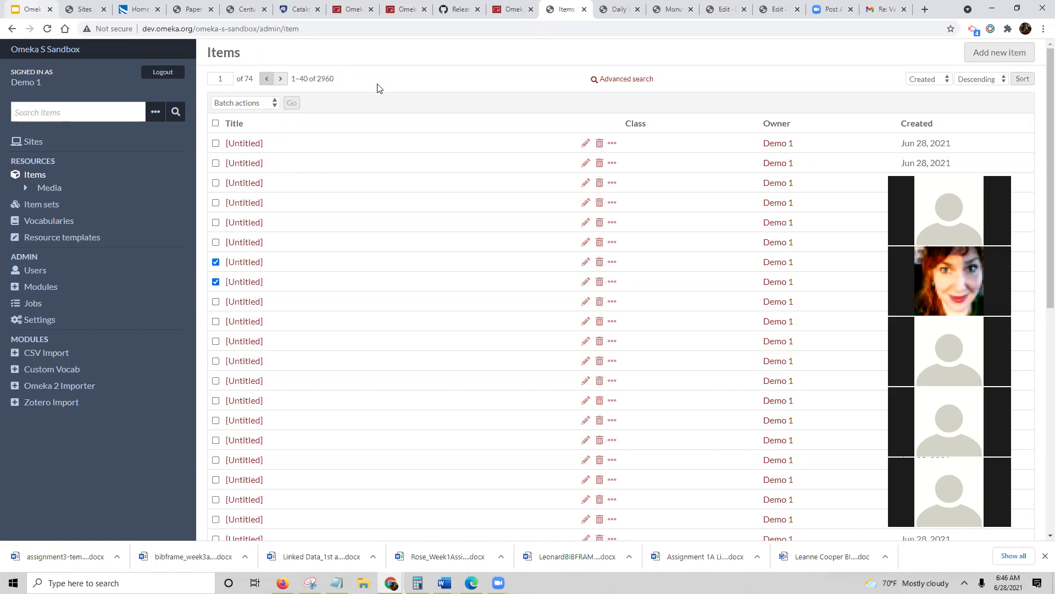
Sort the item list by creation date in ascending order
{"action": "left_click", "coordinate": [982, 79]}
{"action": "left_click", "coordinate": [975, 95]}
{"action": "left_click", "coordinate": [1020, 80]}
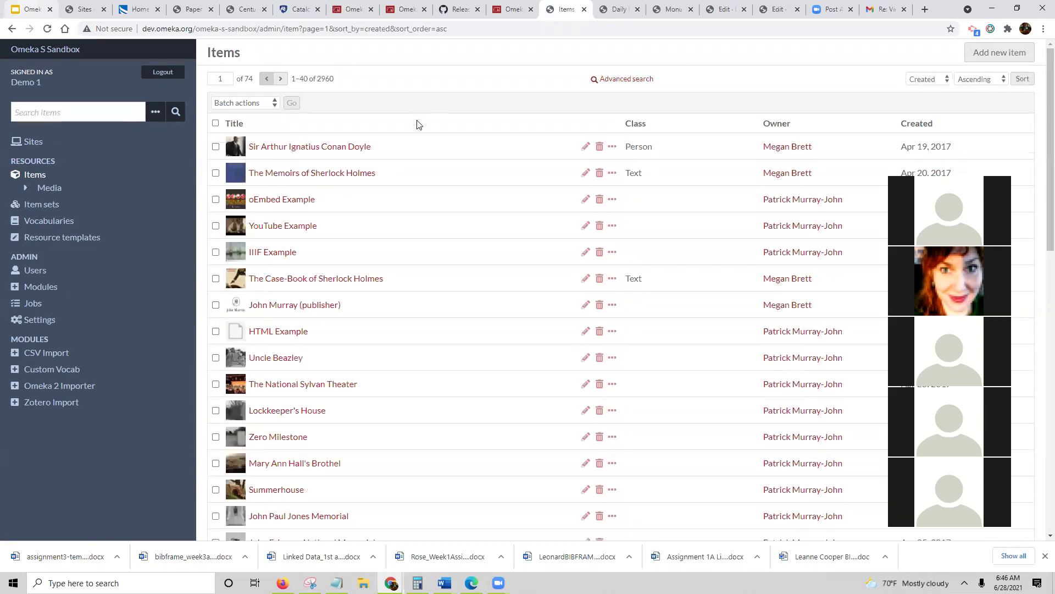
Open the Sir Arthur Ignatius Conan Doyle item for editing, review its values, media and item sets, and open the full item sets list
{"action": "left_click", "coordinate": [586, 147]}
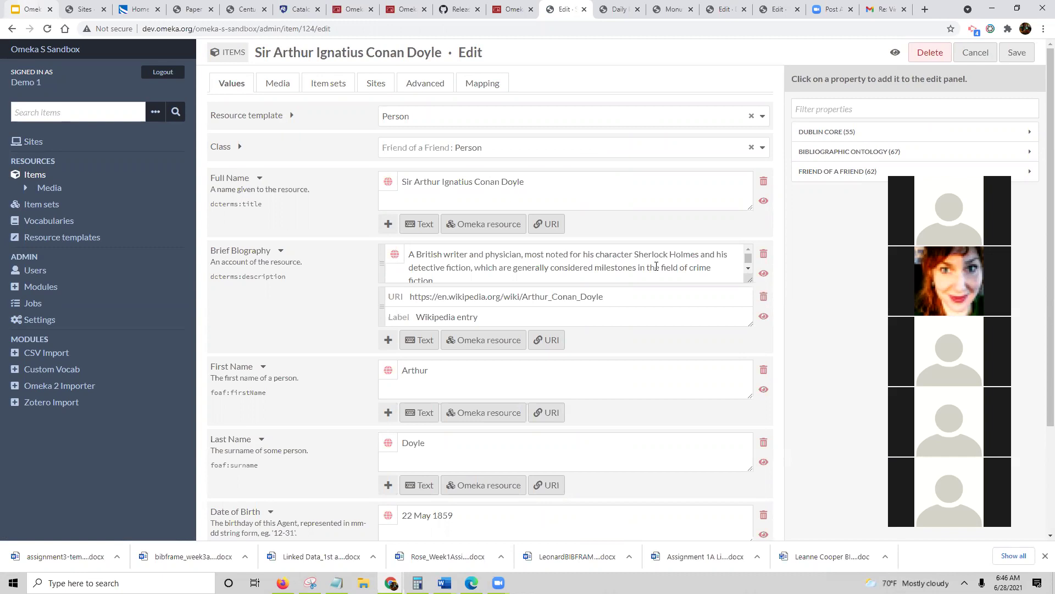
{"action": "scroll", "coordinate": [656, 266], "scroll_direction": "down", "scroll_amount": 3}
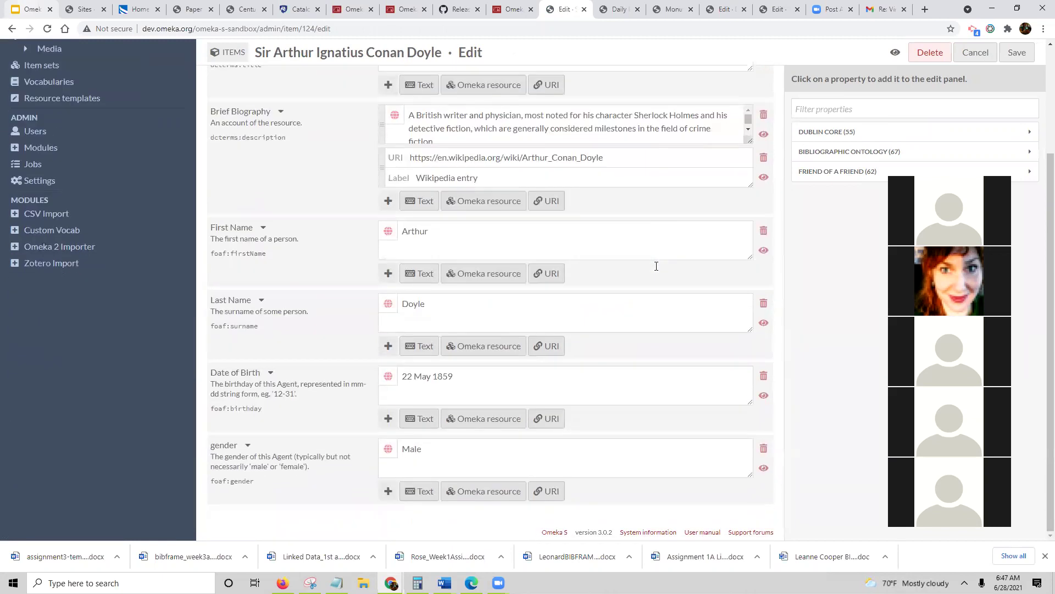
{"action": "scroll", "coordinate": [656, 266], "scroll_direction": "up", "scroll_amount": 3}
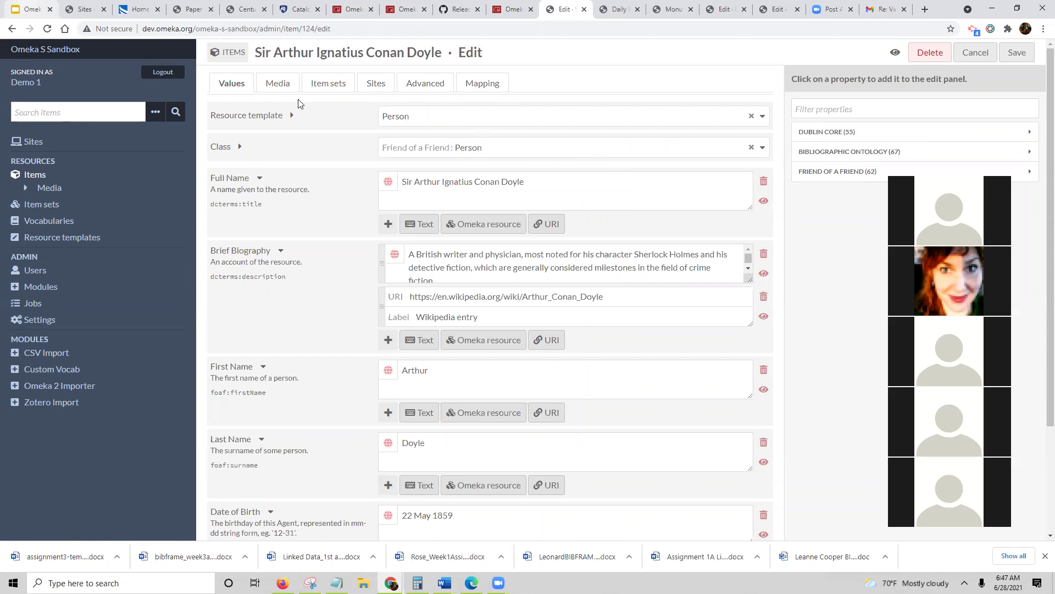
{"action": "left_click", "coordinate": [275, 87]}
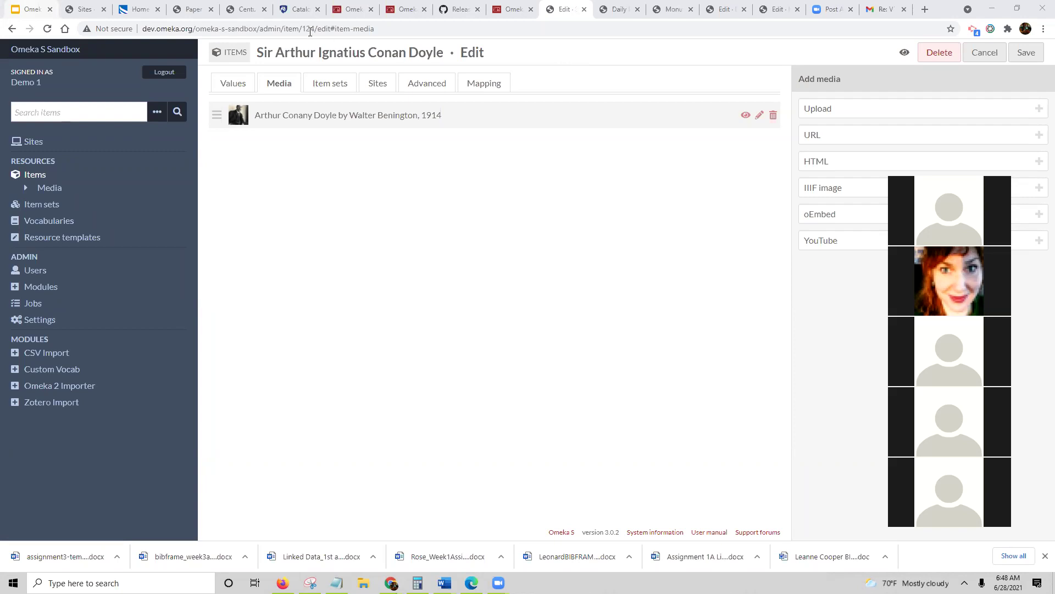
{"action": "left_click", "coordinate": [325, 95]}
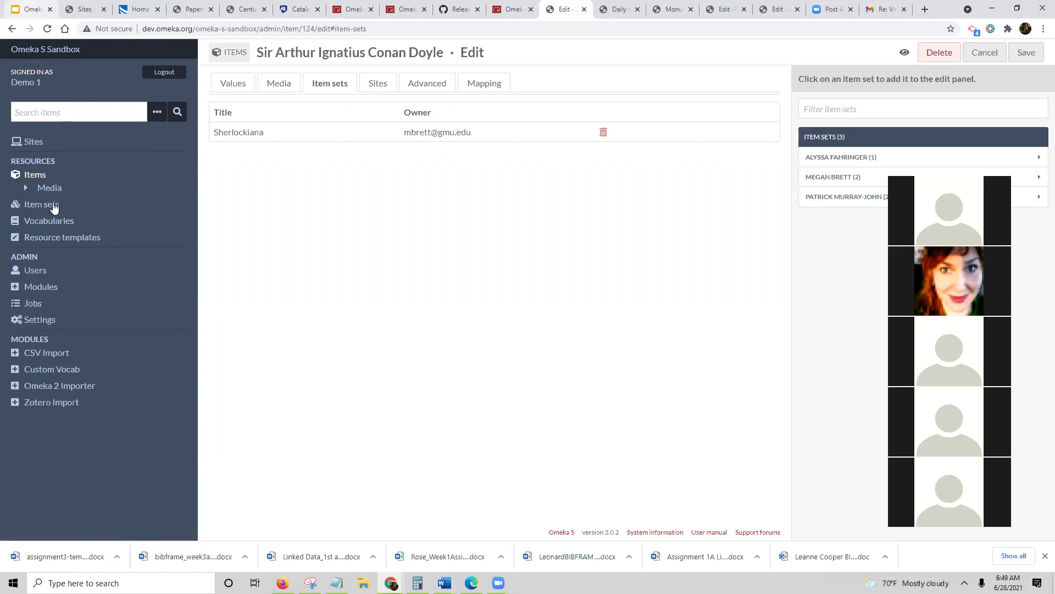
{"action": "left_click", "coordinate": [48, 205]}
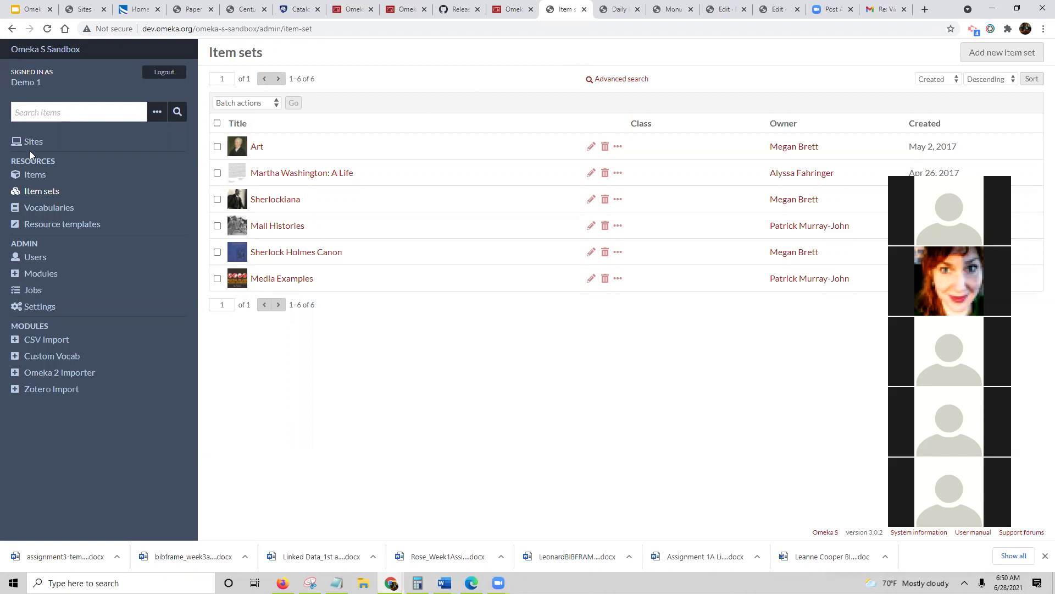
Go back to the item list and sort it by creation date, ascending
{"action": "left_click", "coordinate": [38, 175]}
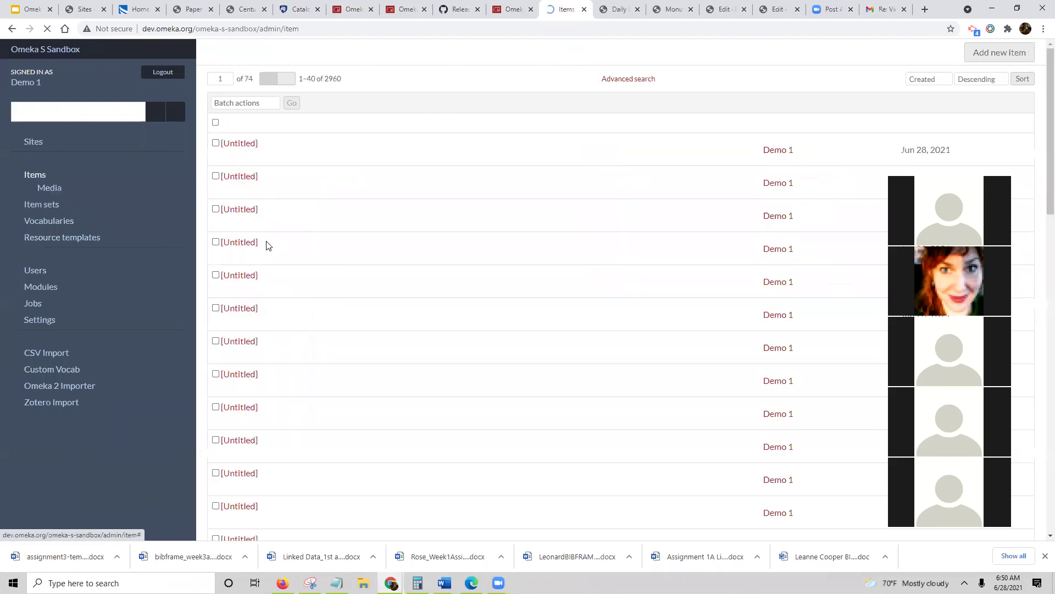
{"action": "left_click", "coordinate": [1002, 82]}
{"action": "left_click", "coordinate": [999, 97]}
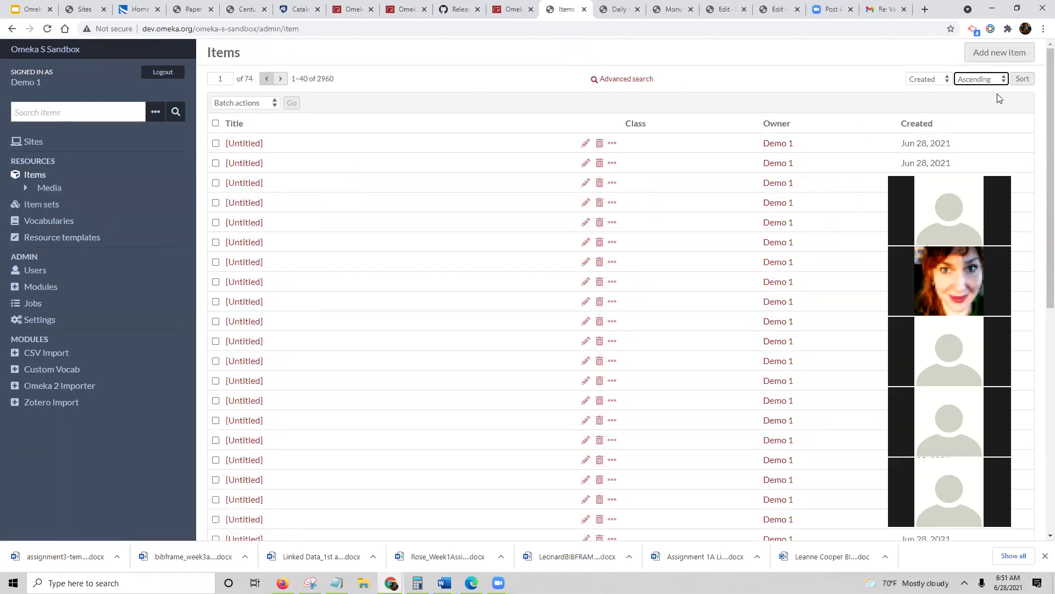
{"action": "left_click", "coordinate": [1022, 78]}
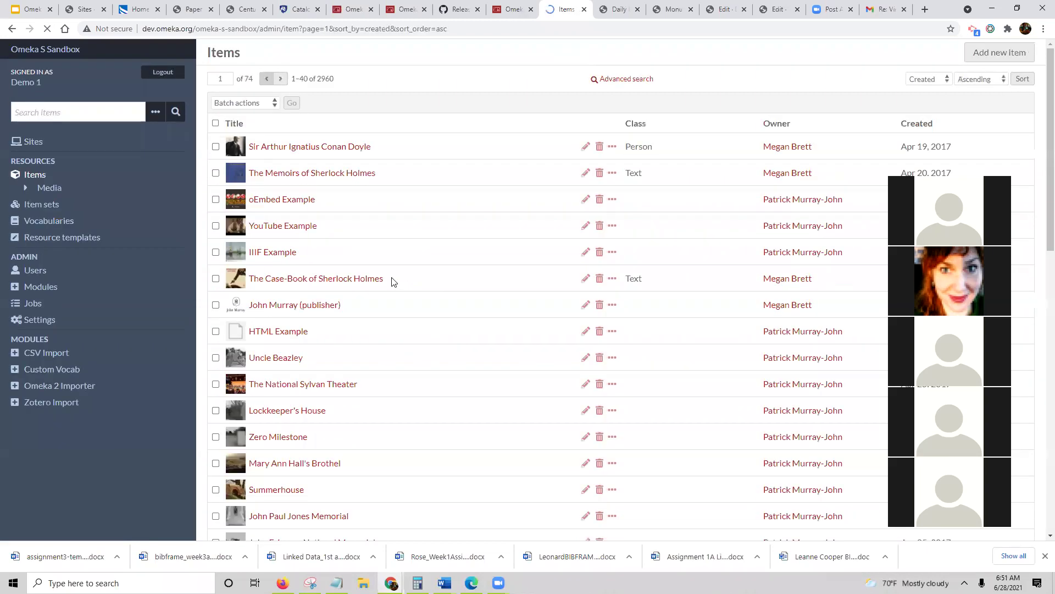
Review The Memoirs of Sherlock Holmes item and its linked resources, and return to the list of sites
{"action": "left_click", "coordinate": [327, 174]}
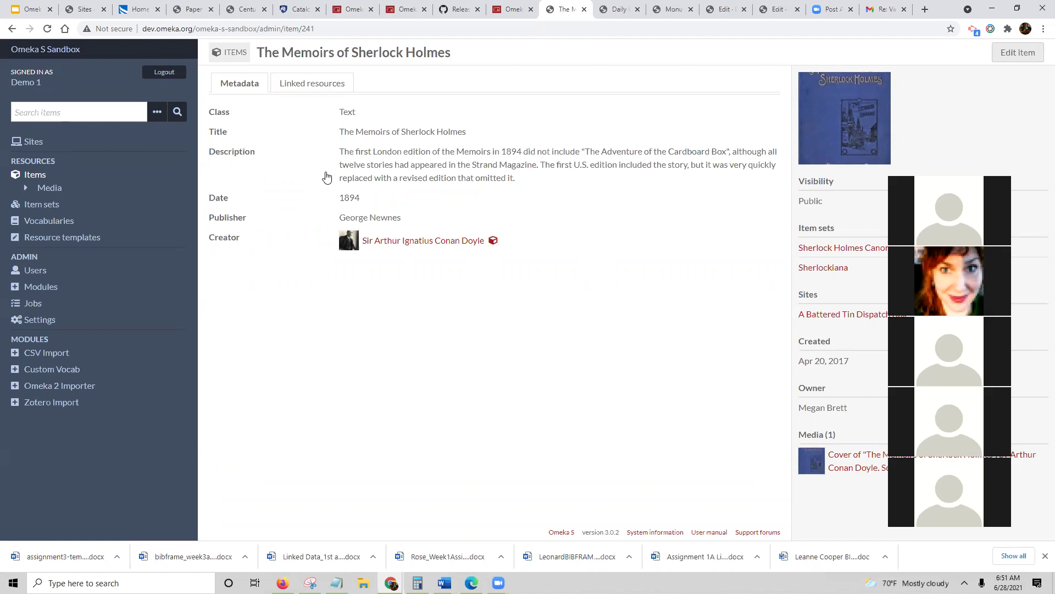
{"action": "left_click", "coordinate": [327, 87]}
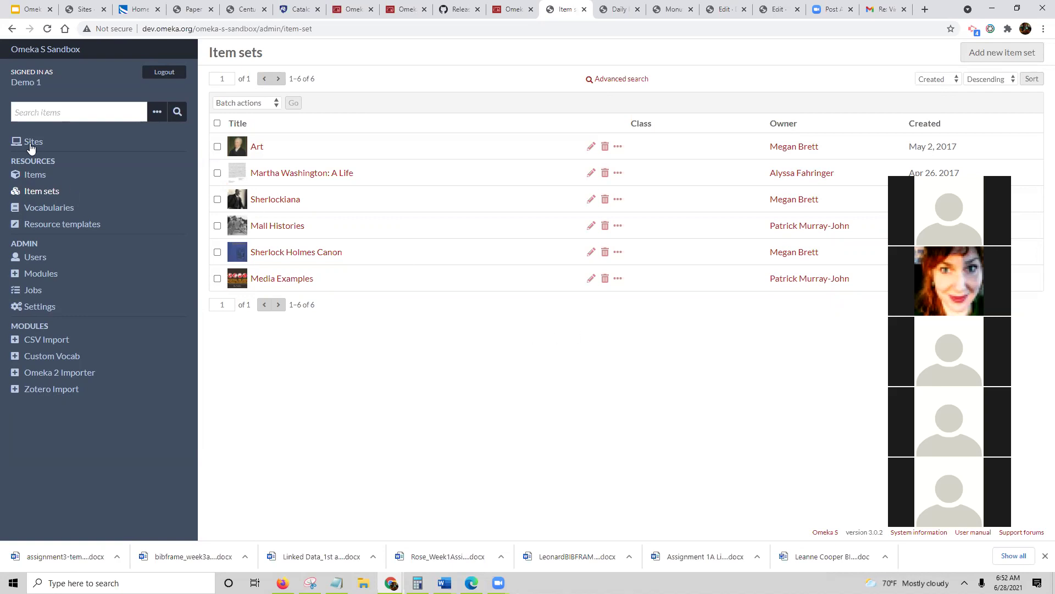
{"action": "left_click", "coordinate": [31, 144]}
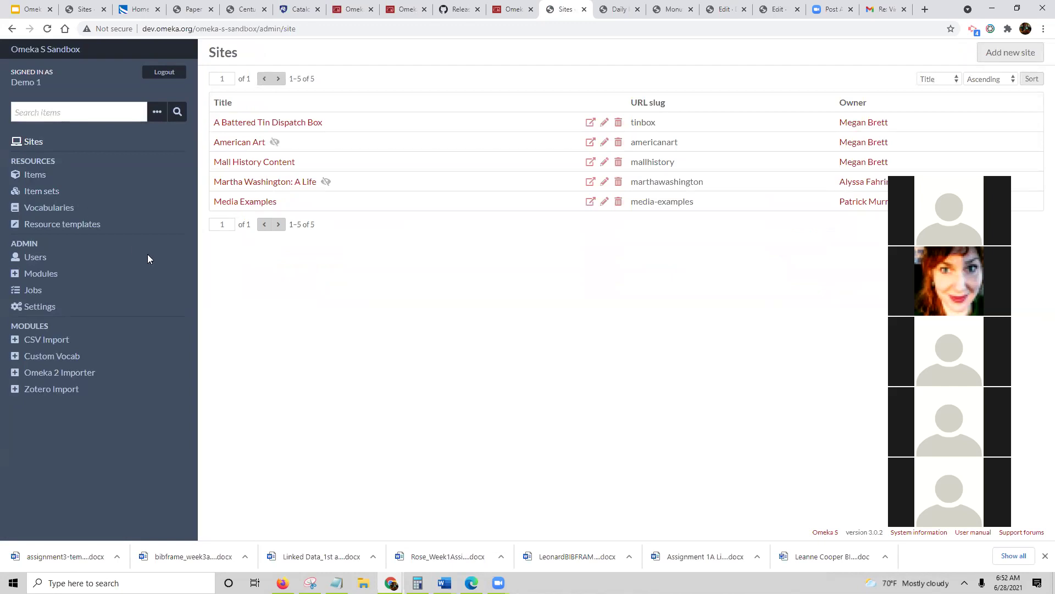
Switch to the slide presentation and advance to the Module overview & Mapping Demo slide
{"action": "left_click", "coordinate": [28, 8]}
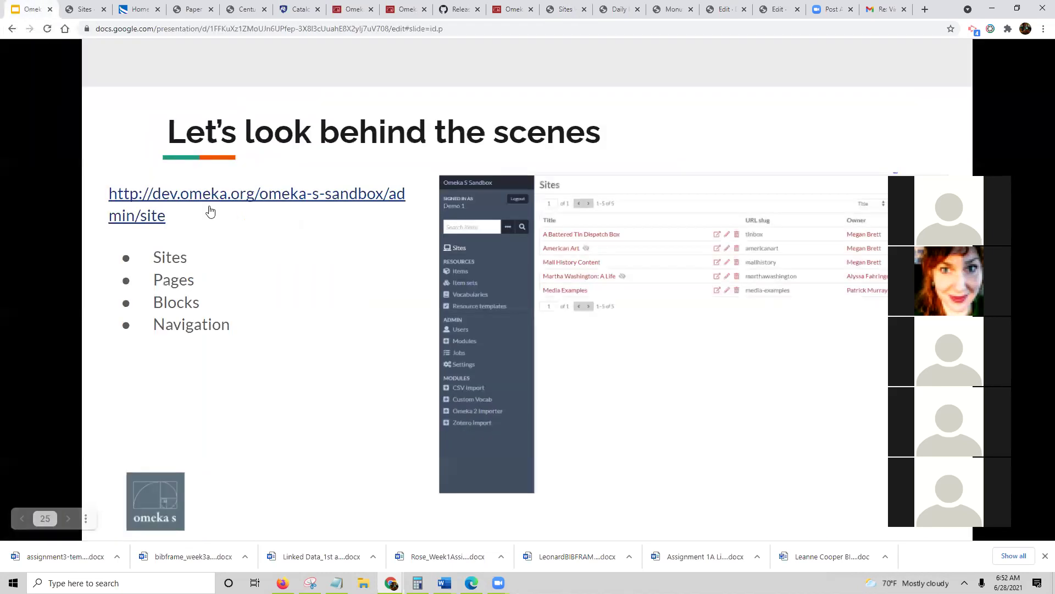
{"action": "left_click", "coordinate": [428, 364]}
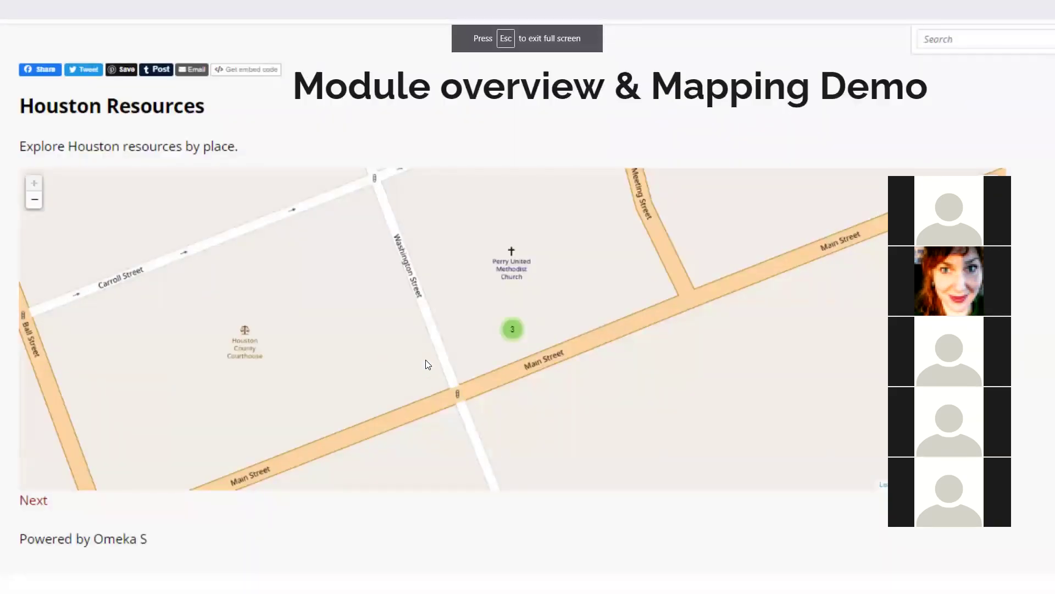
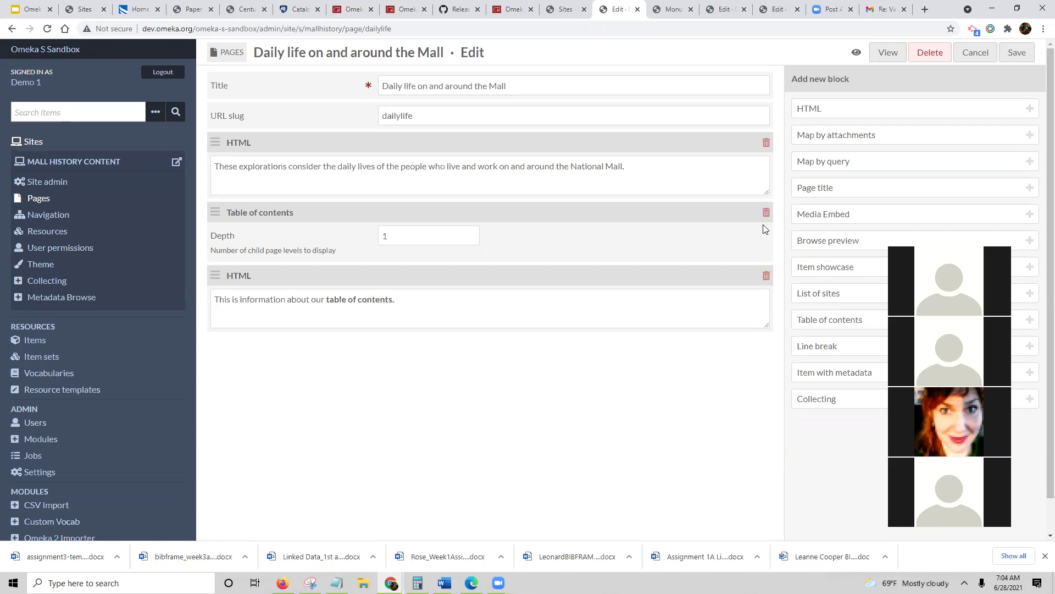
Switch to the Omeka S modules page and examine the alphabetical list of available modules and their descriptions
{"action": "left_click", "coordinate": [507, 11]}
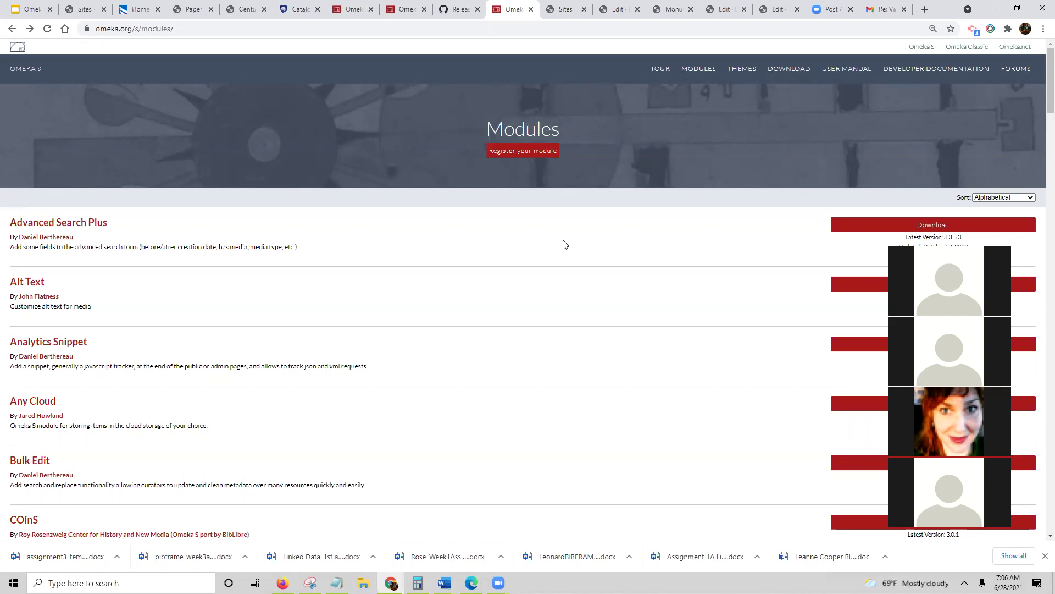
{"action": "scroll", "coordinate": [564, 245], "scroll_direction": "down", "scroll_amount": 5}
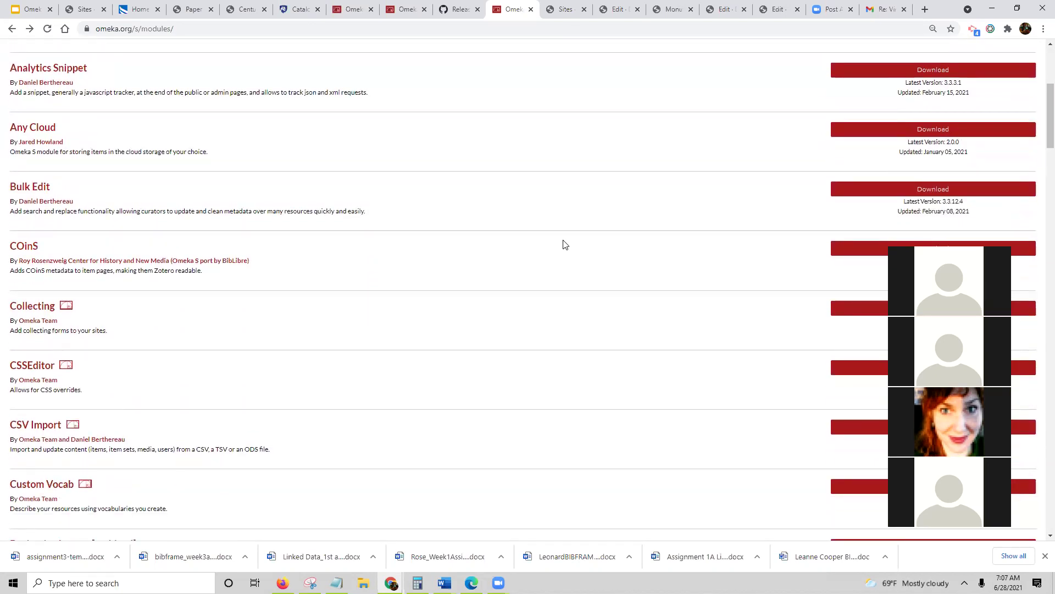
{"action": "scroll", "coordinate": [564, 244], "scroll_direction": "up", "scroll_amount": 2}
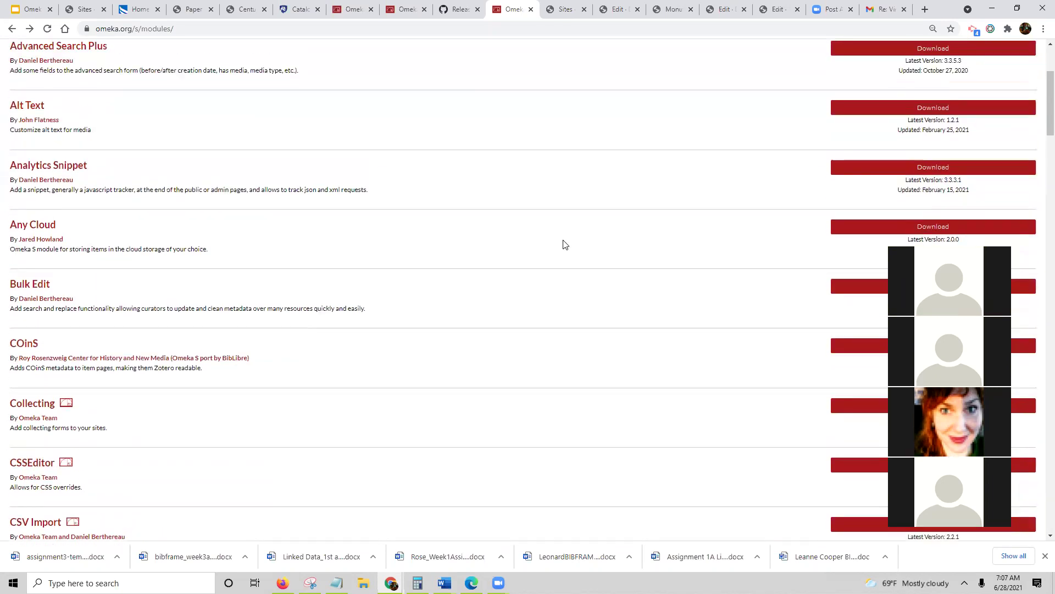
{"action": "scroll", "coordinate": [564, 245], "scroll_direction": "down", "scroll_amount": 3}
{"action": "scroll", "coordinate": [565, 244], "scroll_direction": "up", "scroll_amount": 1}
{"action": "scroll", "coordinate": [565, 244], "scroll_direction": "up", "scroll_amount": 5}
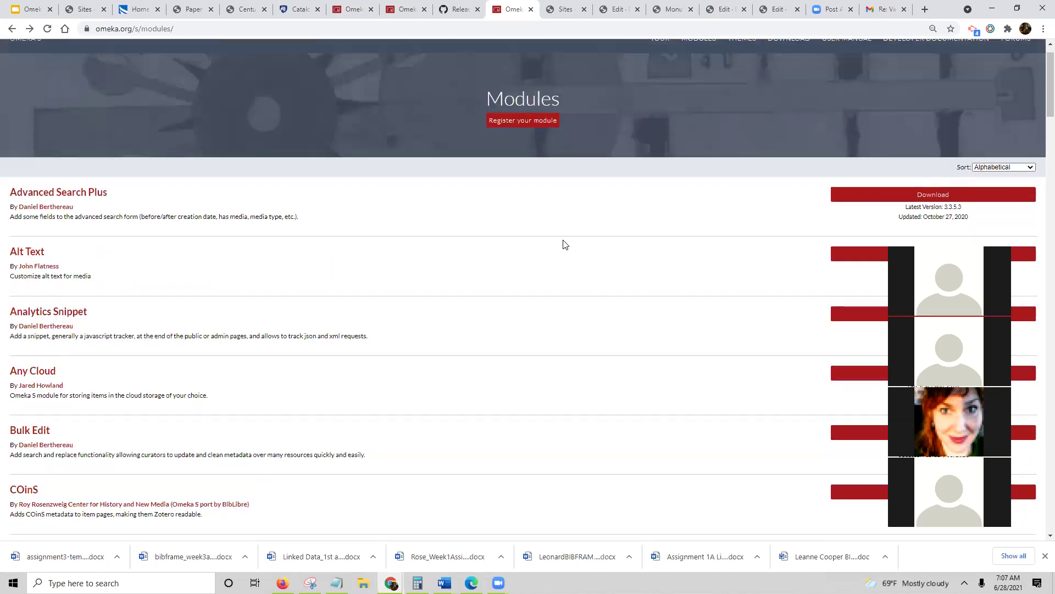
{"action": "scroll", "coordinate": [565, 244], "scroll_direction": "down", "scroll_amount": 7}
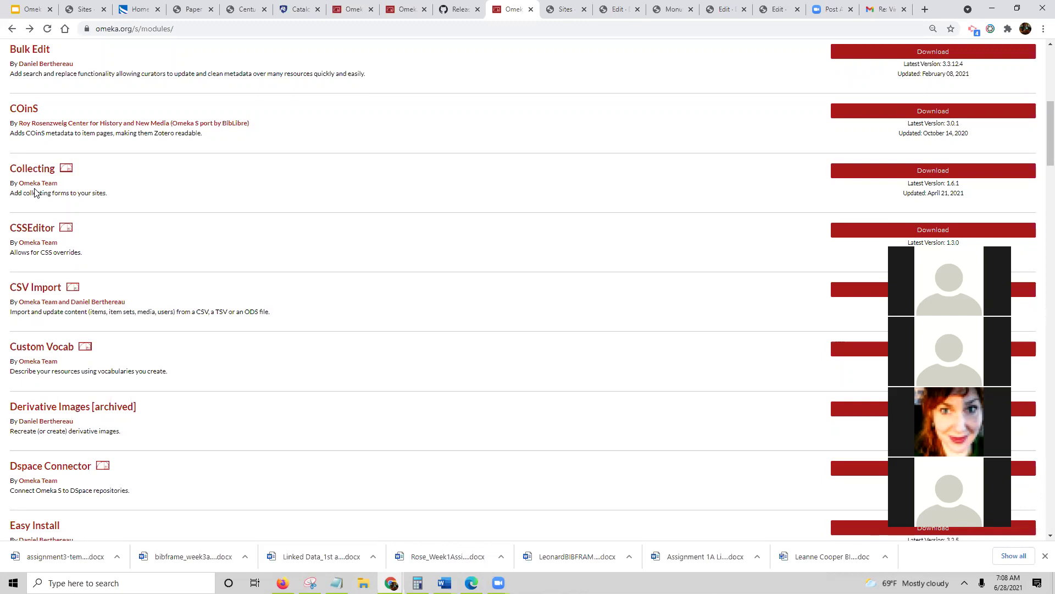
{"action": "scroll", "coordinate": [35, 191], "scroll_direction": "up", "scroll_amount": 5}
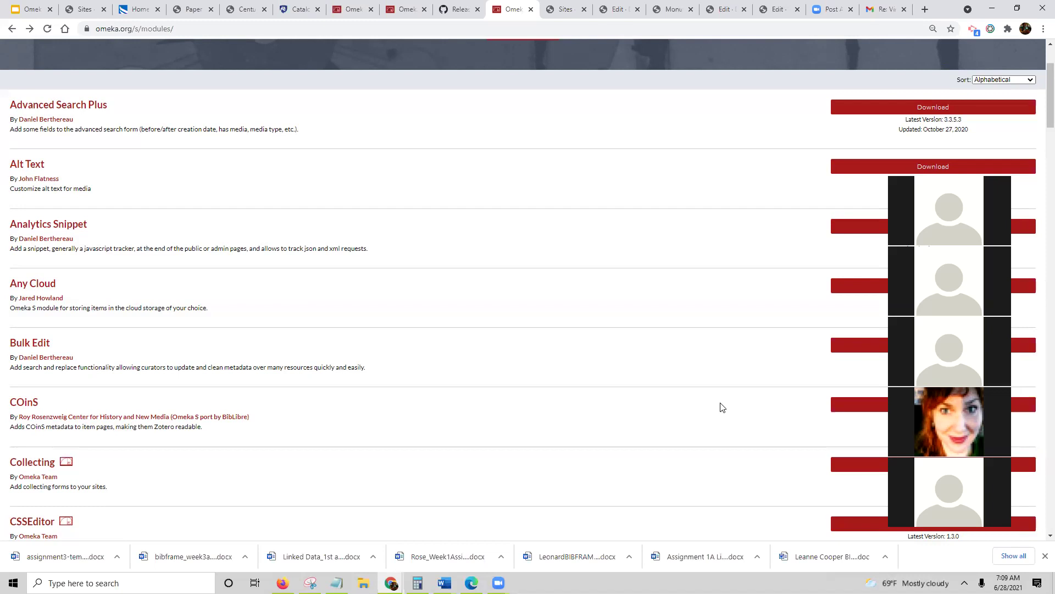
Switch back to the Omeka S Sandbox, start a new item from the item list and show its media options
{"action": "left_click", "coordinate": [623, 19]}
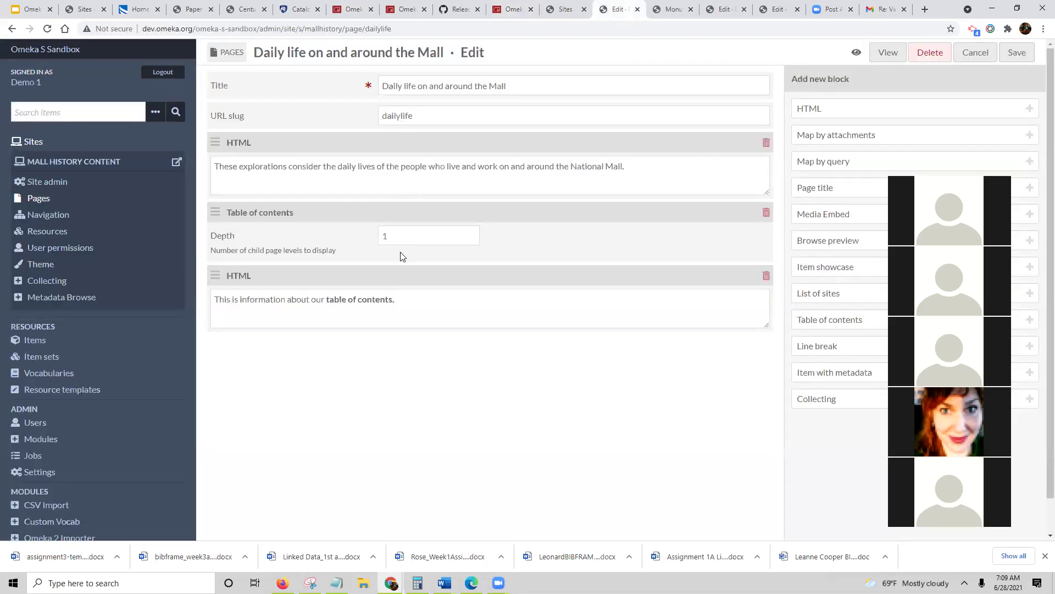
{"action": "left_click", "coordinate": [40, 340]}
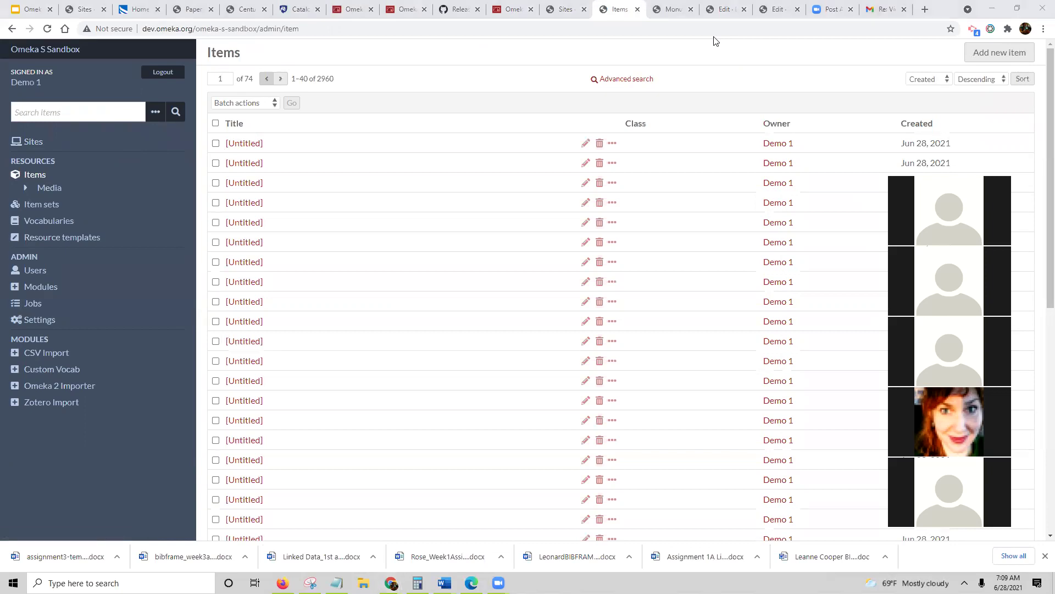
{"action": "left_click", "coordinate": [1010, 55]}
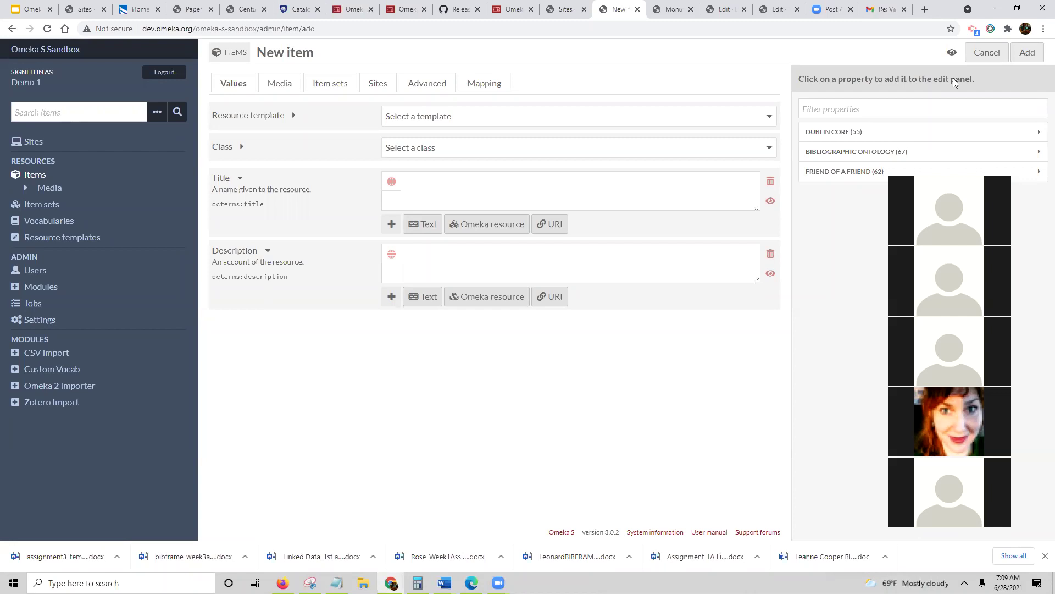
{"action": "left_click", "coordinate": [286, 89]}
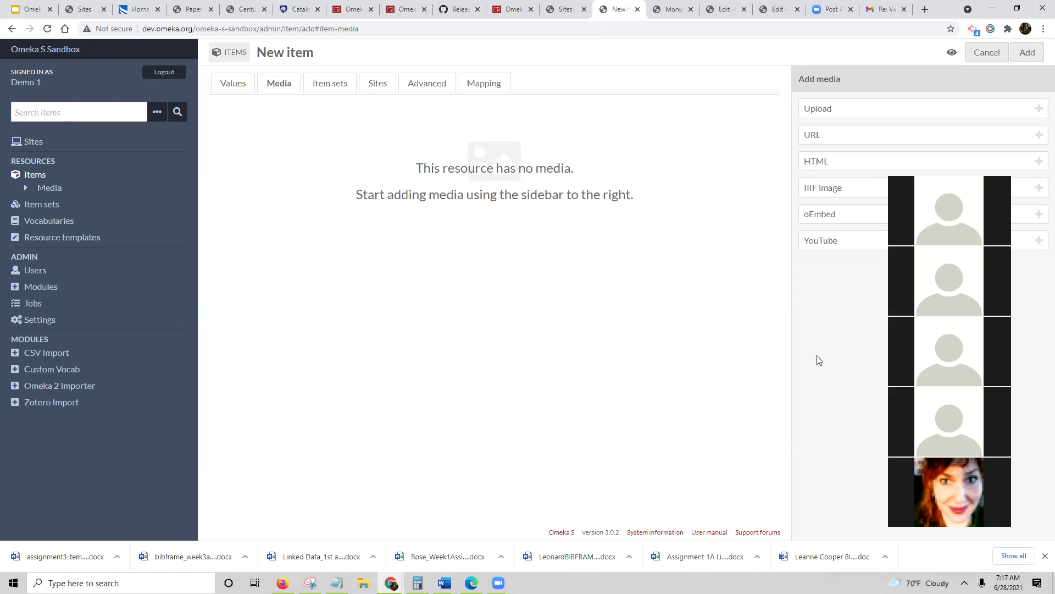
{"action": "mouse_move", "coordinate": [498, 582]}
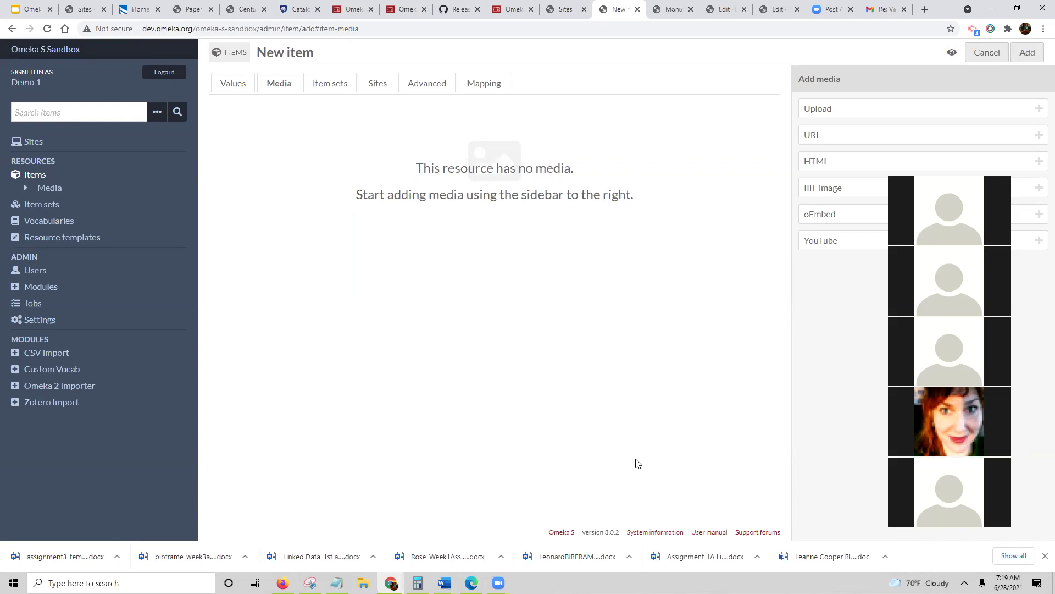
Go back to the item list, sort it by creation date ascending and open The Case-Book of Sherlock Holmes
{"action": "left_click", "coordinate": [31, 176]}
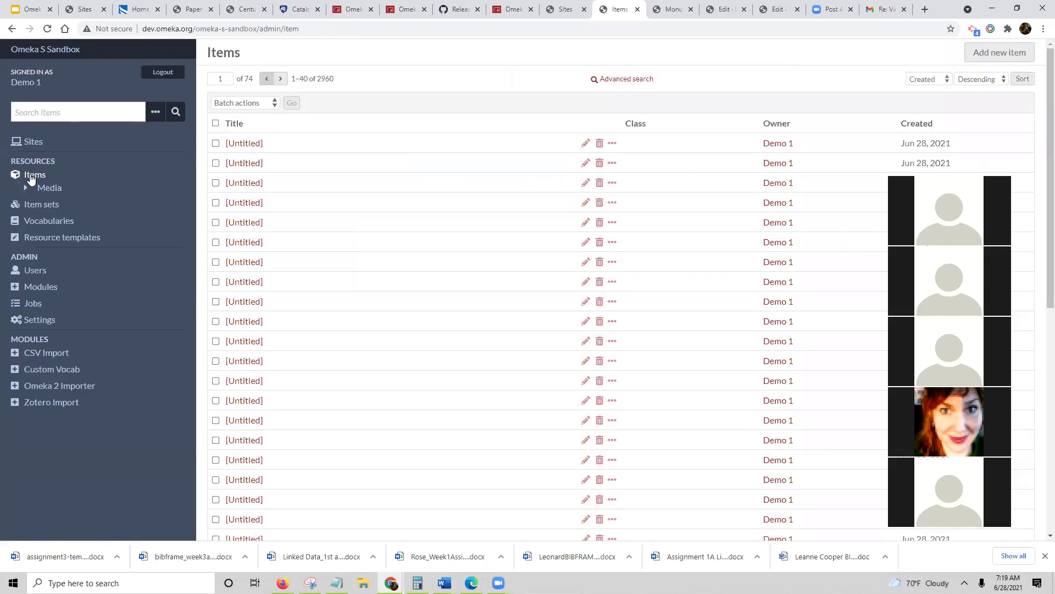
{"action": "left_click", "coordinate": [969, 81]}
{"action": "left_click", "coordinate": [976, 96]}
{"action": "left_click", "coordinate": [1023, 80]}
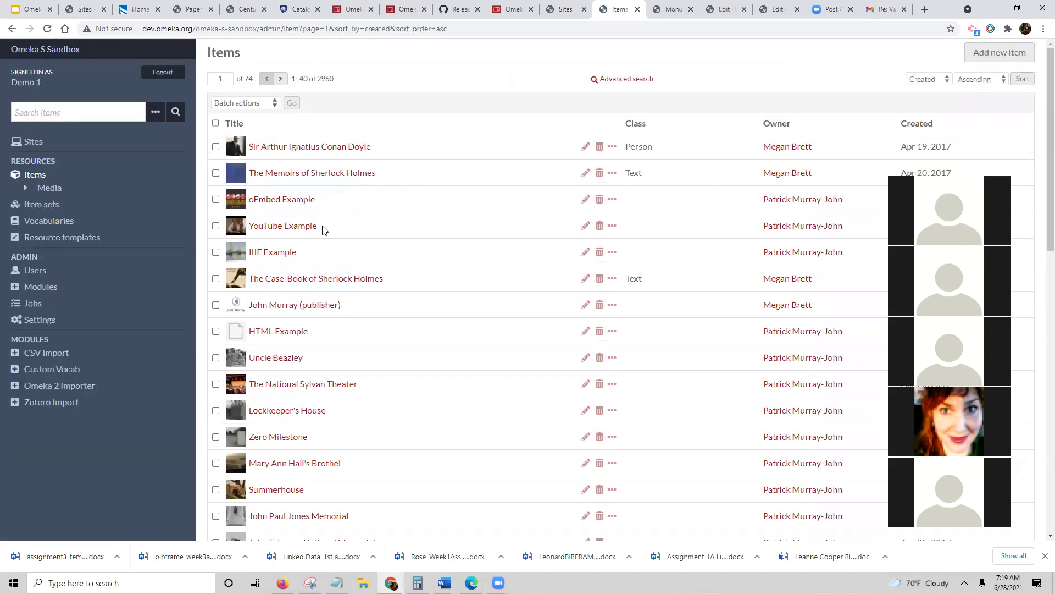
{"action": "left_click", "coordinate": [338, 280]}
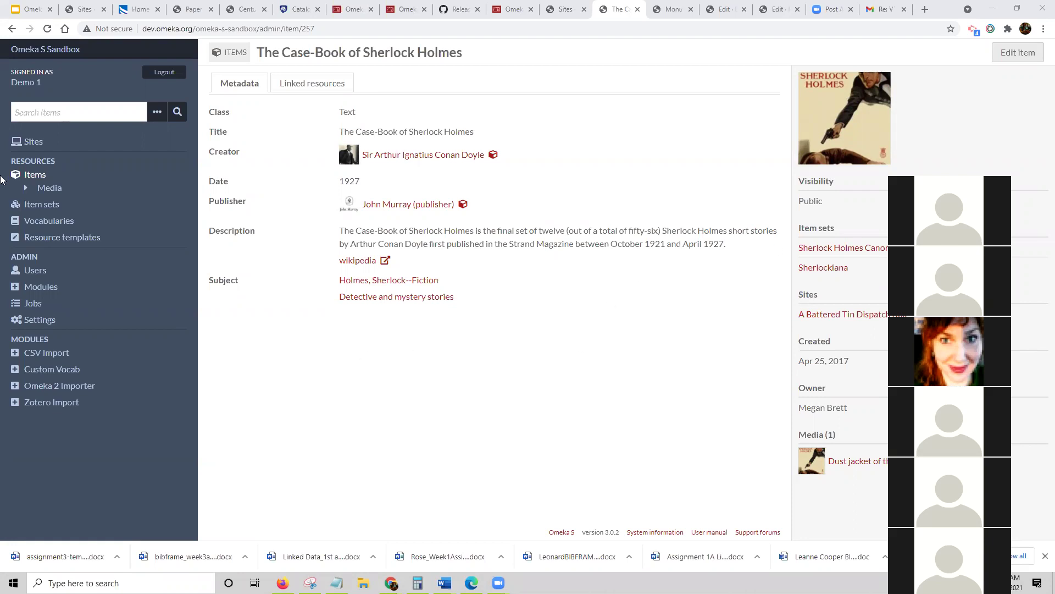
Return to the item list, translate the Spanish interface to English and dismiss the translation prompt
{"action": "left_click", "coordinate": [36, 176]}
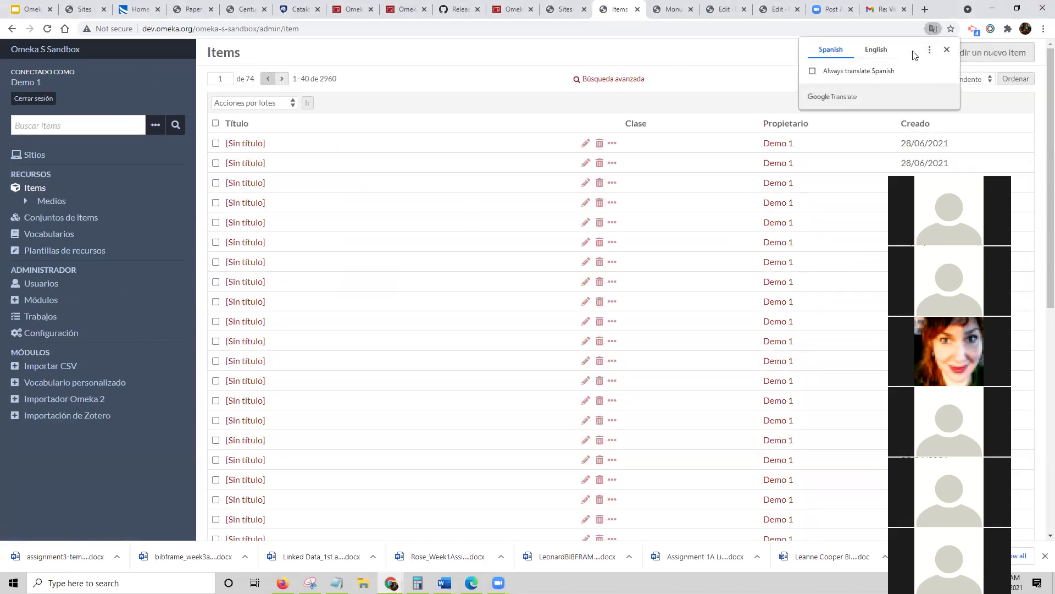
{"action": "left_click", "coordinate": [873, 51]}
{"action": "left_click", "coordinate": [947, 51]}
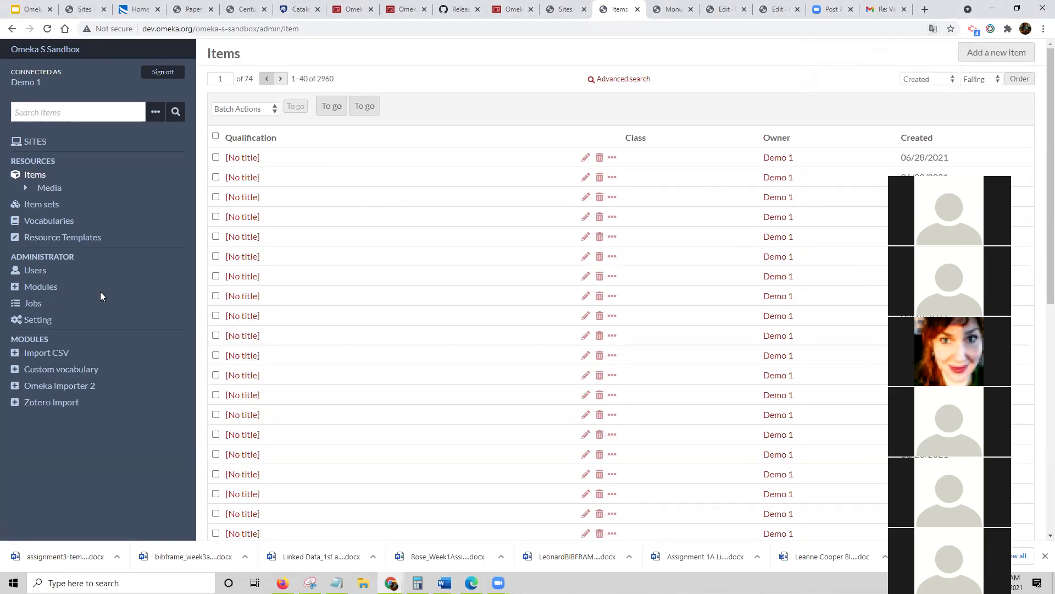
Open the list of sites and show the blank form for adding a new site
{"action": "left_click", "coordinate": [35, 143]}
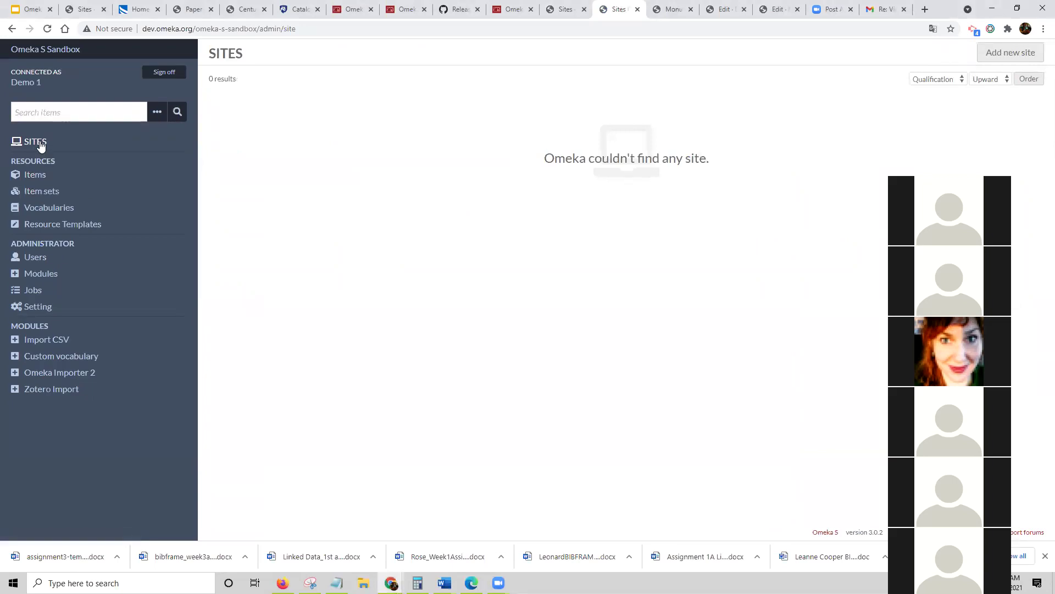
{"action": "left_click", "coordinate": [40, 146]}
{"action": "left_click", "coordinate": [1000, 52]}
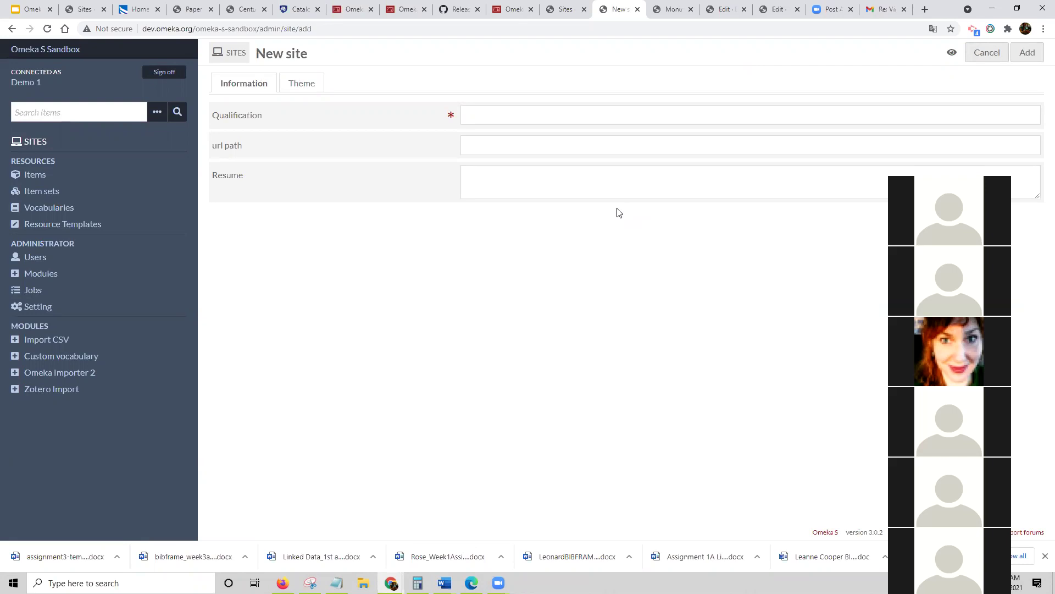
Start a new item using the Base Resource template and add a blank URL media entry to it
{"action": "left_click", "coordinate": [40, 177]}
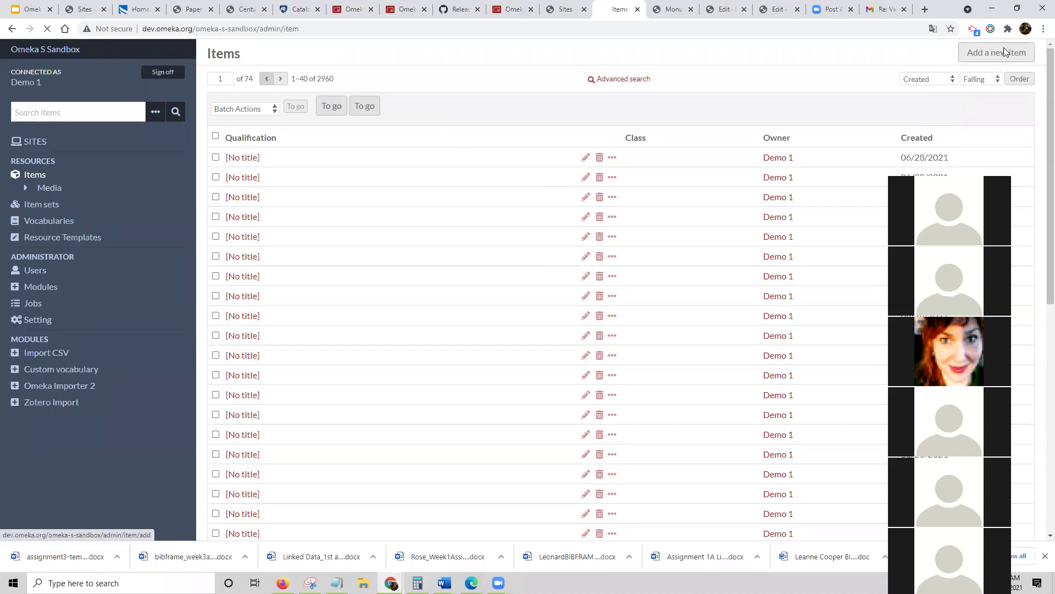
{"action": "left_click", "coordinate": [1004, 50]}
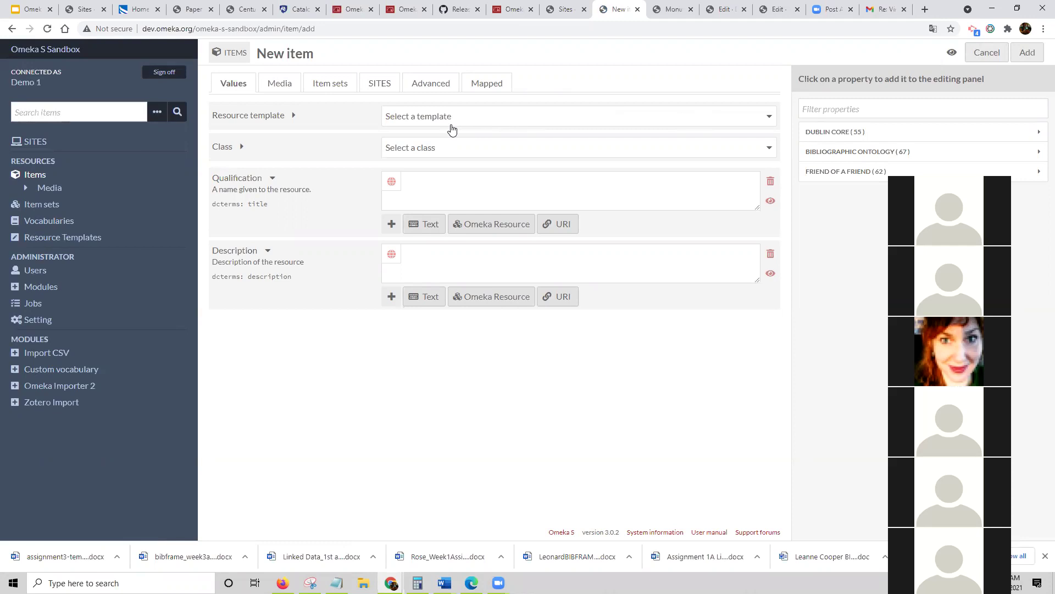
{"action": "left_click", "coordinate": [536, 123]}
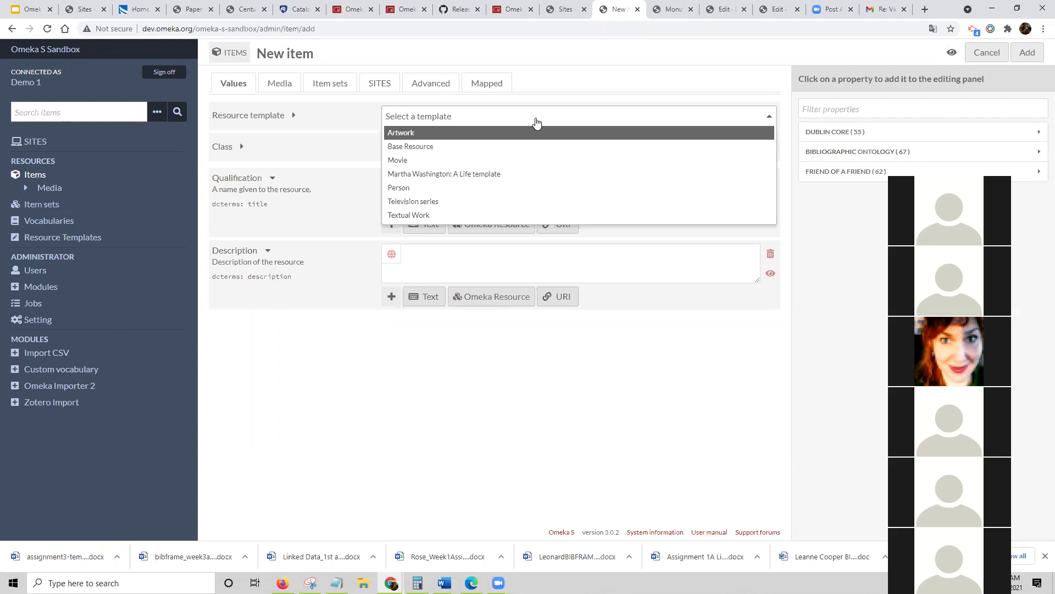
{"action": "left_click", "coordinate": [539, 147]}
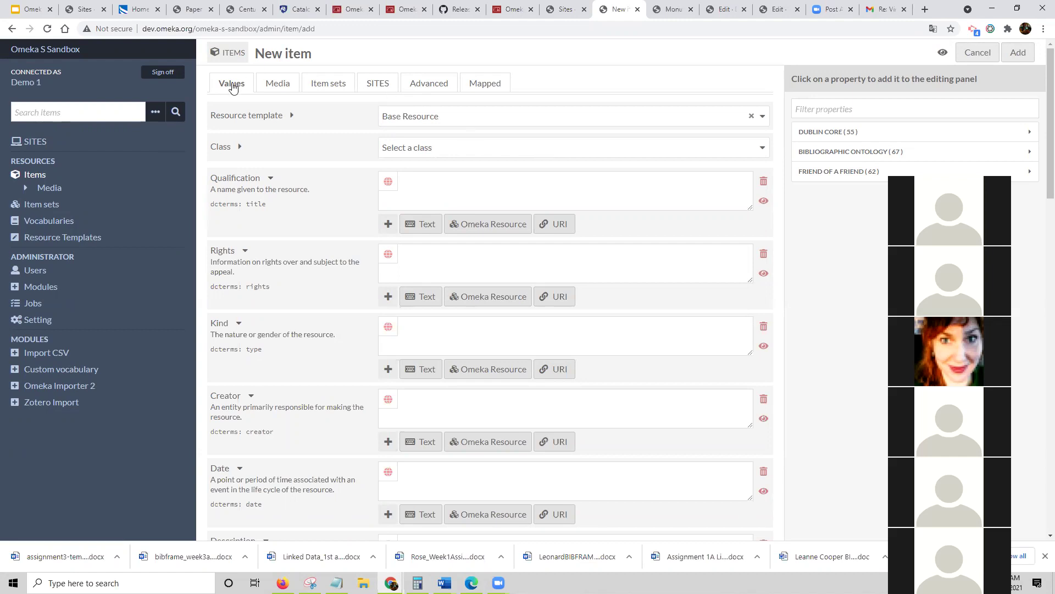
{"action": "left_click", "coordinate": [277, 88]}
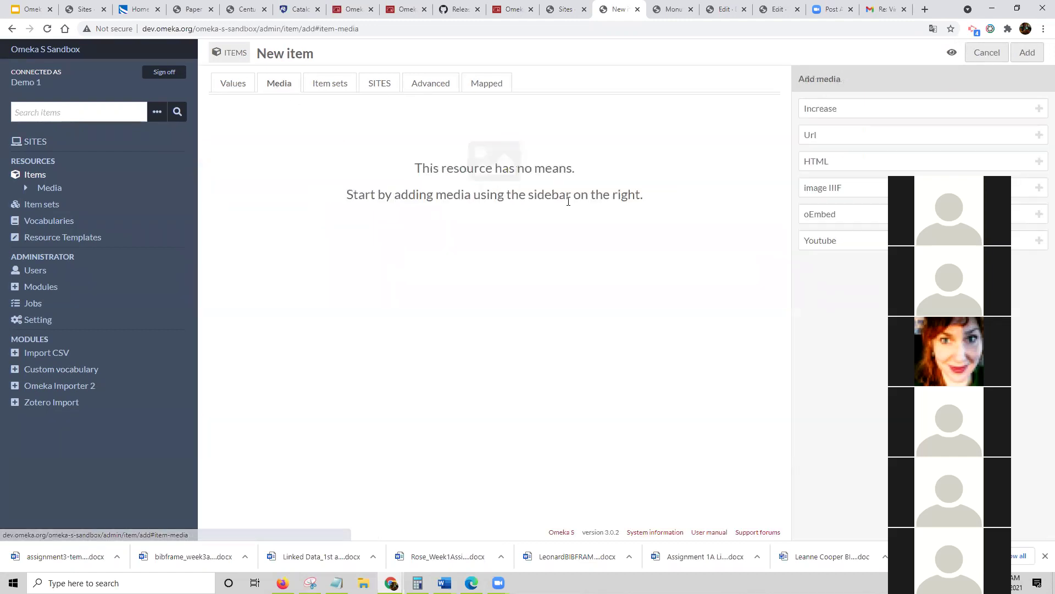
{"action": "left_click", "coordinate": [1037, 138]}
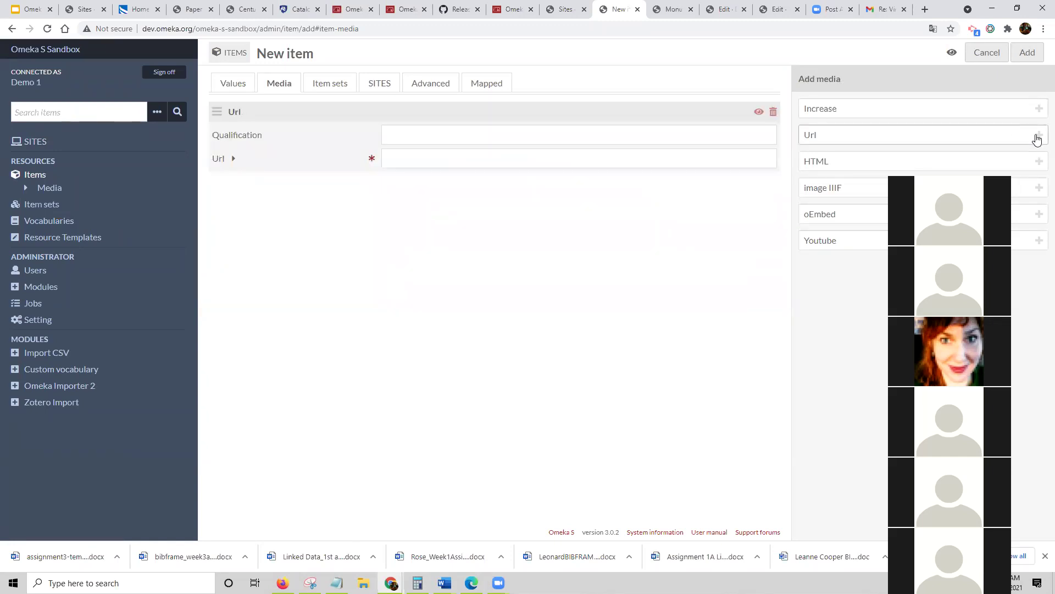
Examine the metadata fields that the Base Resource template provides among the new item's values
{"action": "left_click", "coordinate": [228, 87]}
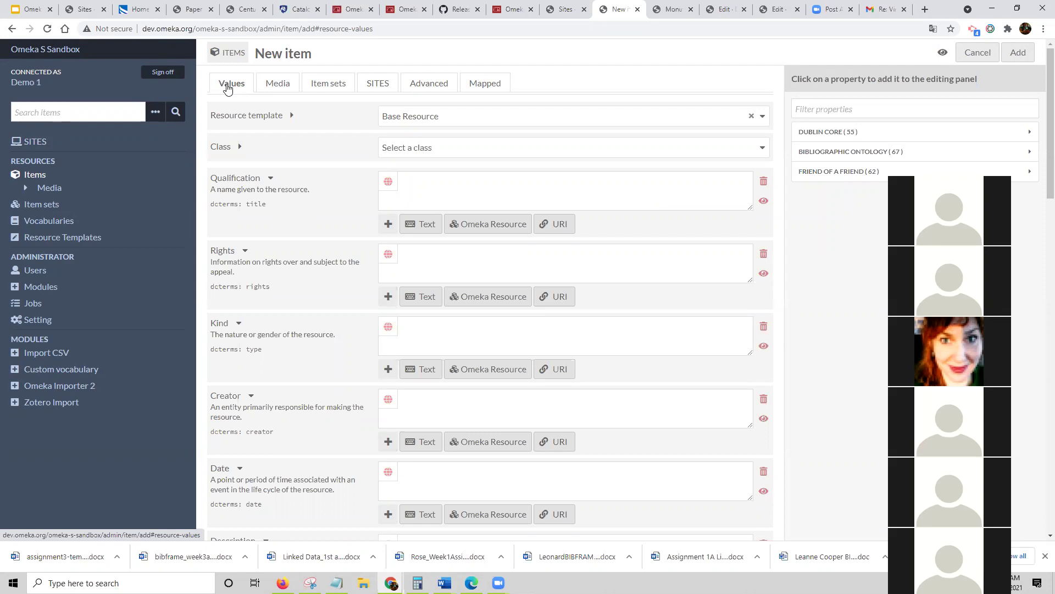
{"action": "scroll", "coordinate": [228, 89], "scroll_direction": "down", "scroll_amount": 1}
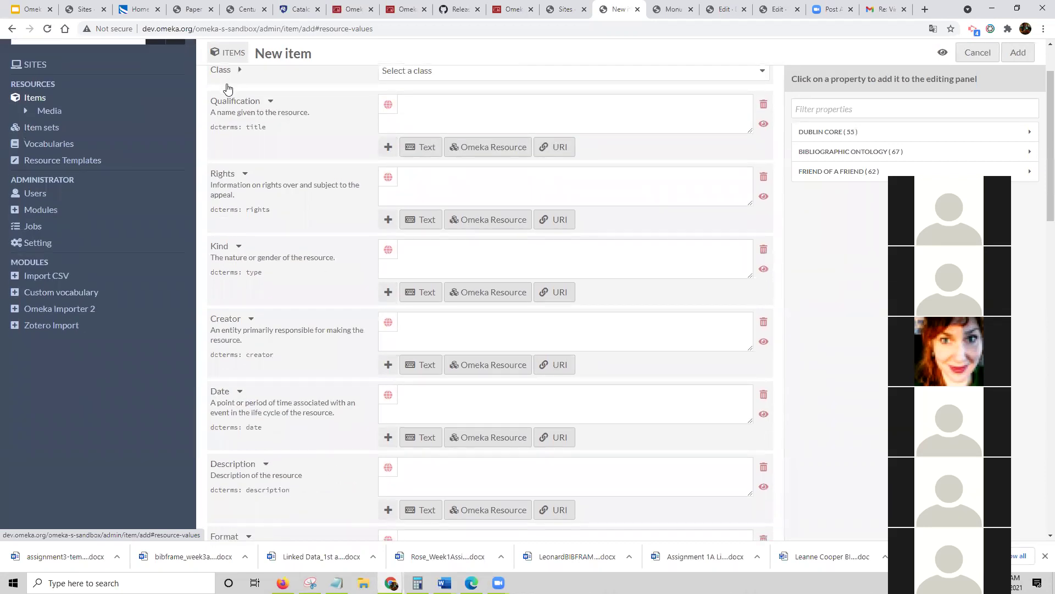
{"action": "scroll", "coordinate": [228, 88], "scroll_direction": "down", "scroll_amount": 3}
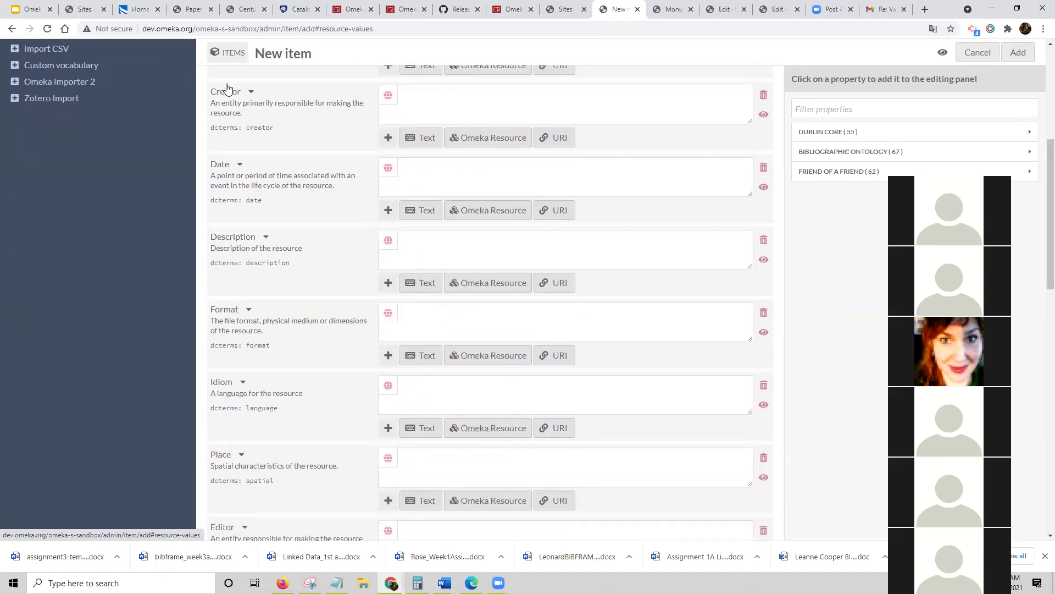
{"action": "scroll", "coordinate": [228, 88], "scroll_direction": "down", "scroll_amount": 3}
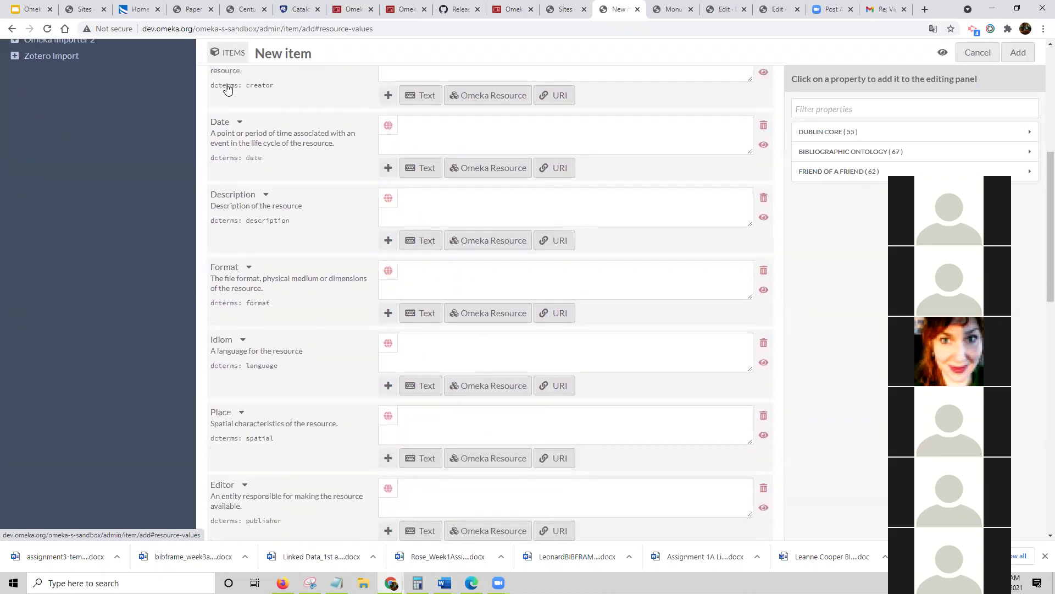
{"action": "scroll", "coordinate": [228, 89], "scroll_direction": "down", "scroll_amount": 5}
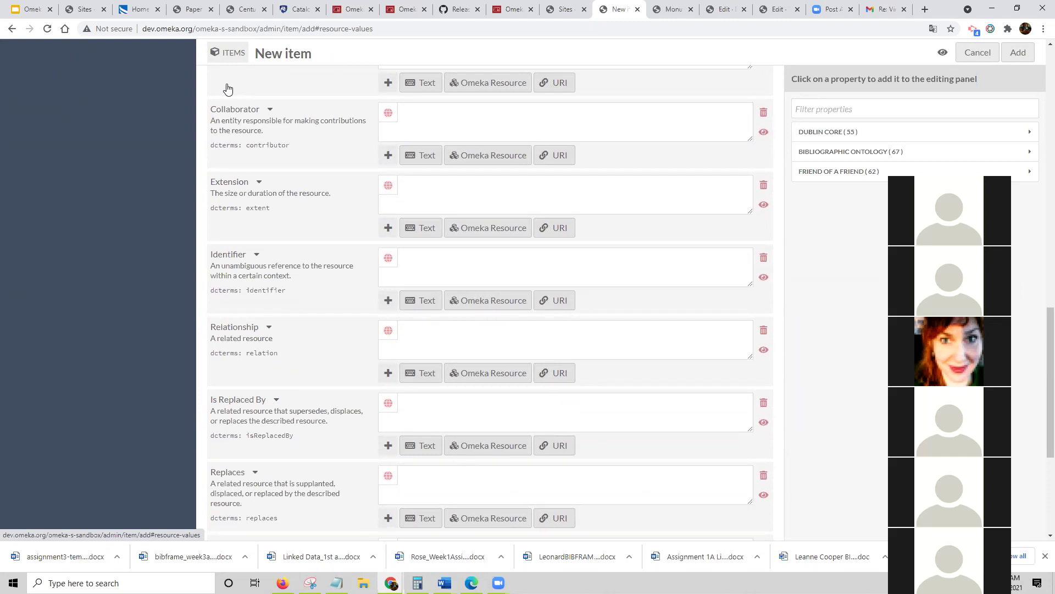
{"action": "scroll", "coordinate": [228, 89], "scroll_direction": "down", "scroll_amount": 2}
{"action": "scroll", "coordinate": [228, 88], "scroll_direction": "up", "scroll_amount": 7}
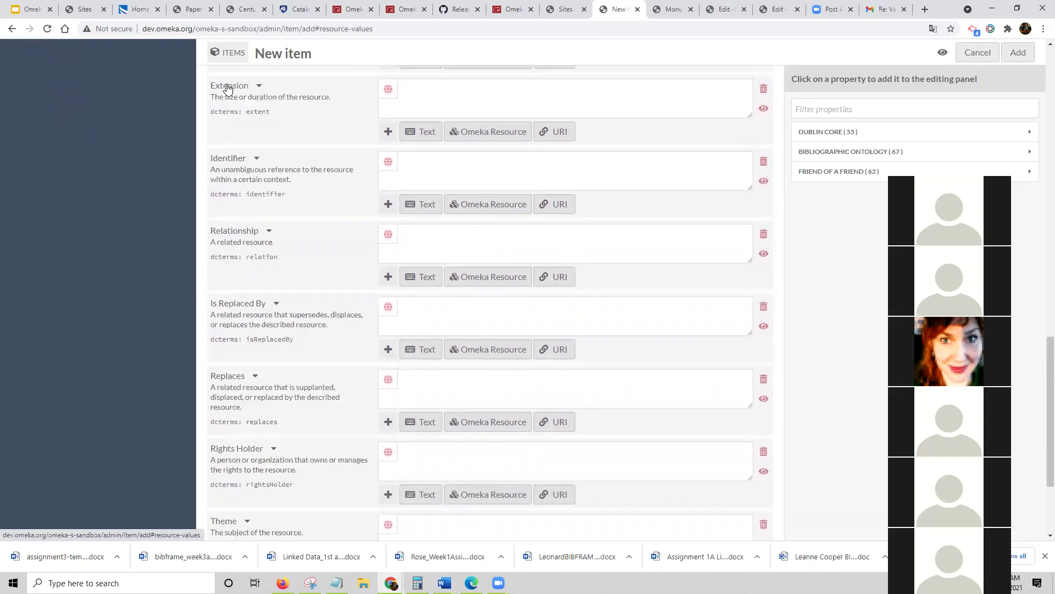
{"action": "scroll", "coordinate": [228, 88], "scroll_direction": "up", "scroll_amount": 5}
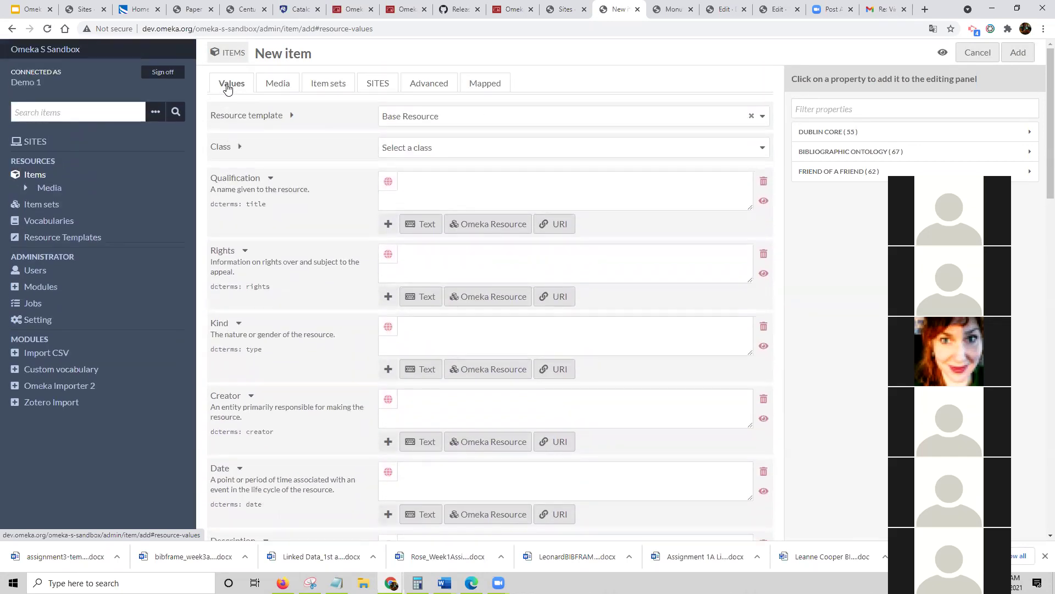